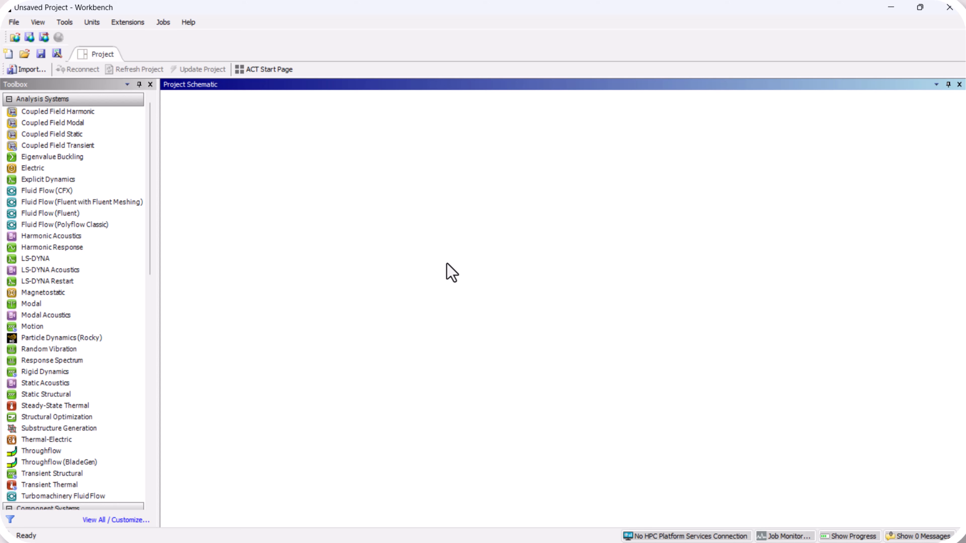
Add a Fluid Flow (Fluent) analysis system to the project schematic and open its geometry in DesignModeler.
drag(50, 214, 240, 142)
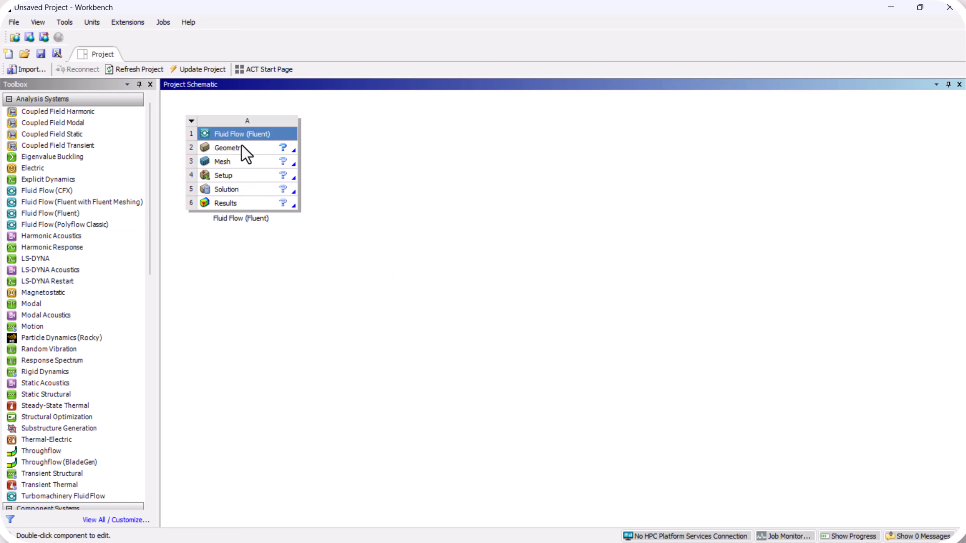
right_click(244, 151)
click(311, 167)
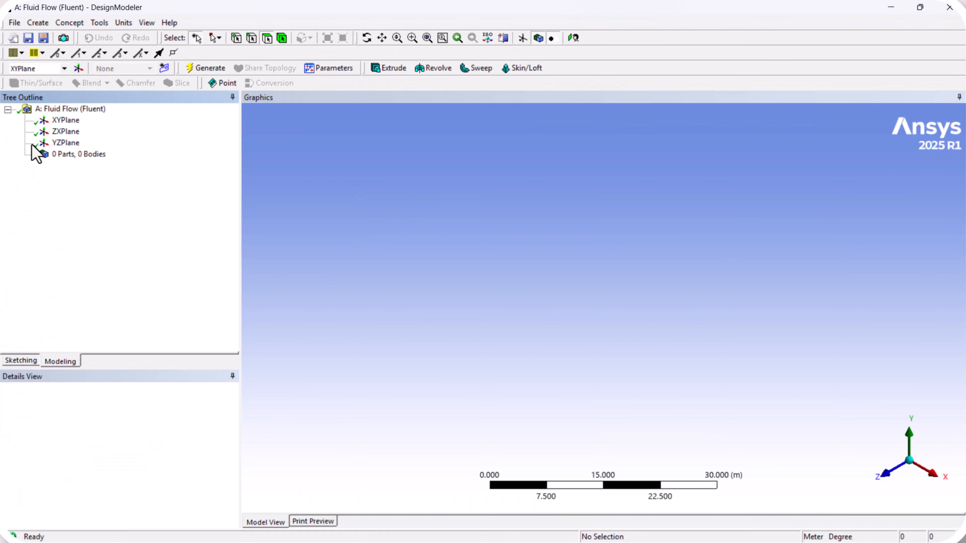
Create a new sketch on the XYPlane.
click(72, 122)
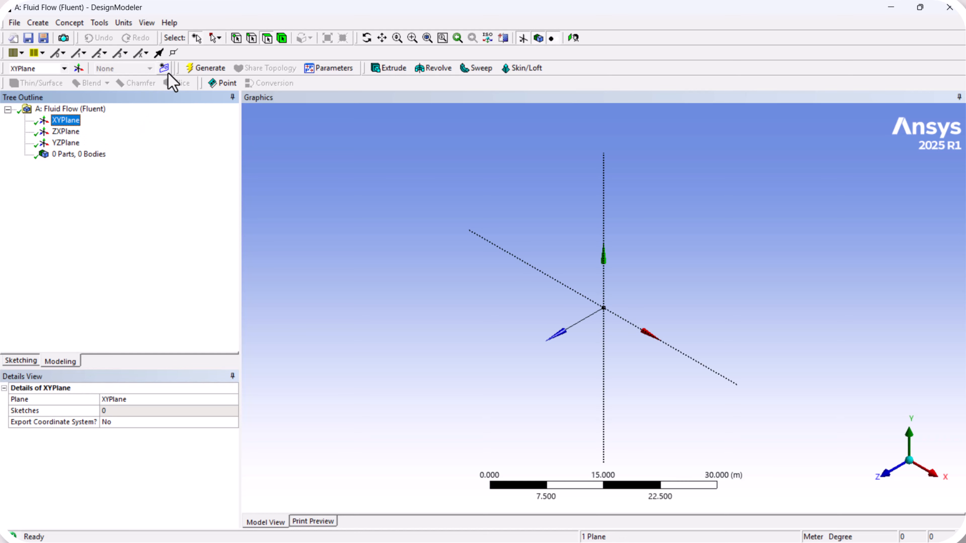
click(163, 68)
click(81, 132)
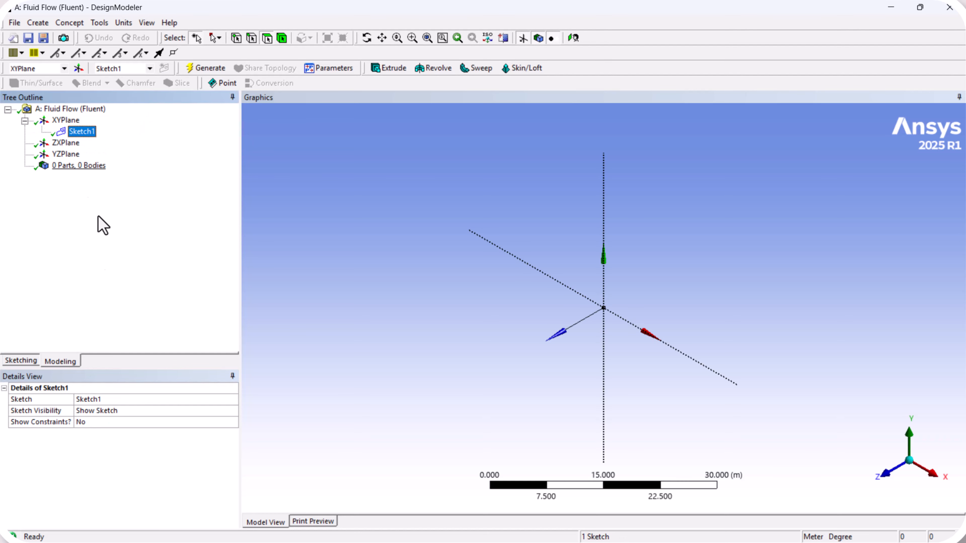
Sketch a rectangle about 3.3 m by 2.9 m from the origin into the positive X and Y quadrant, viewed along Z.
click(21, 360)
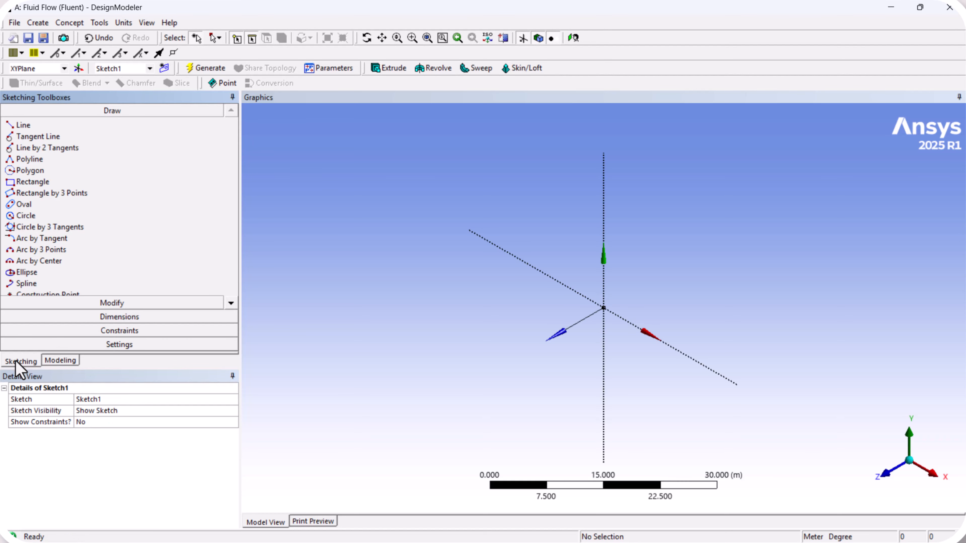
click(44, 186)
click(878, 477)
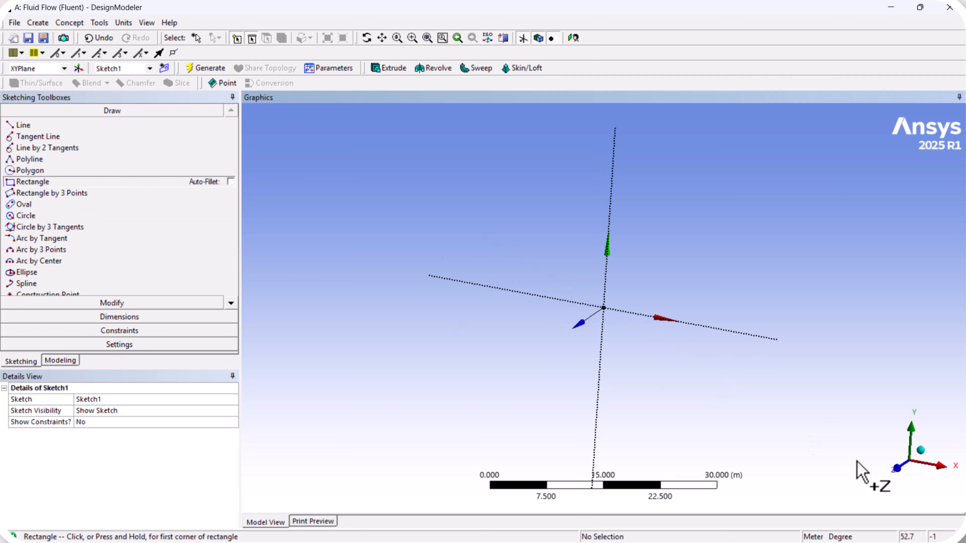
click(604, 307)
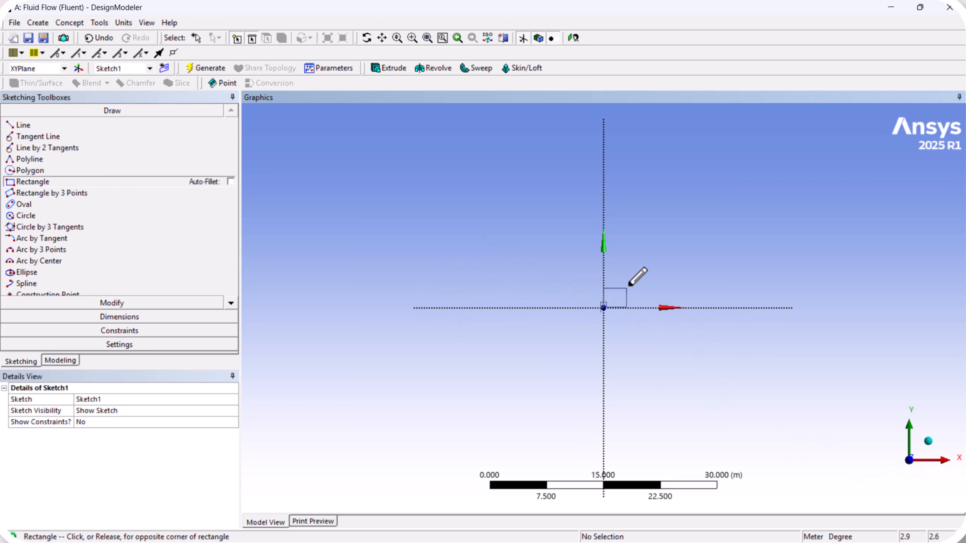
click(628, 285)
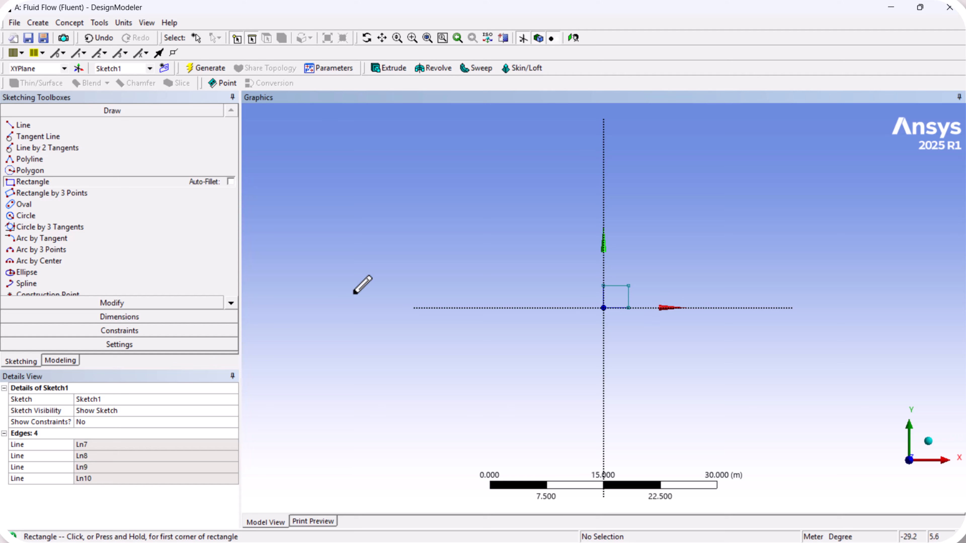
Dimension the rectangle's bottom edge horizontally and its right edge vertically.
click(143, 317)
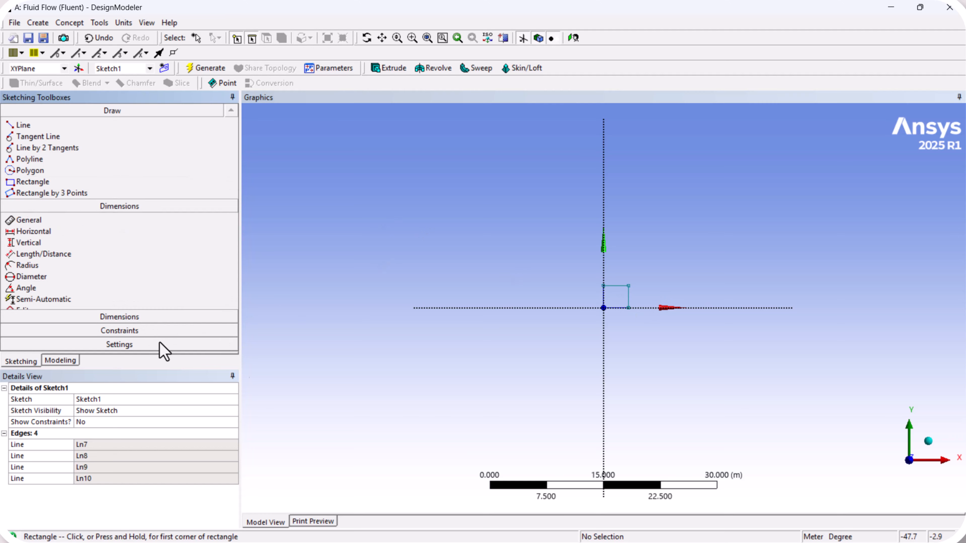
click(618, 309)
click(621, 334)
click(629, 298)
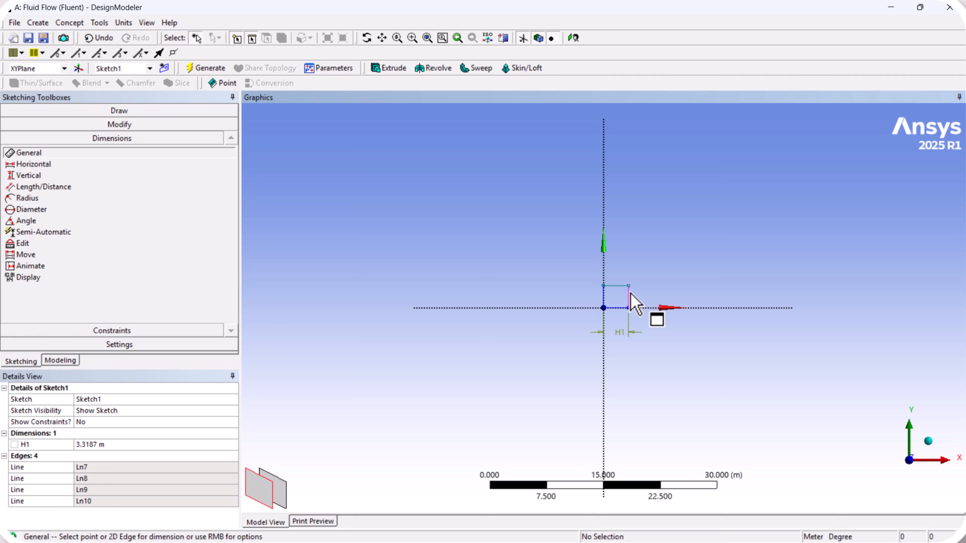
click(651, 294)
Set both the rectangle's horizontal and vertical dimensions to 0.1 m.
click(146, 444)
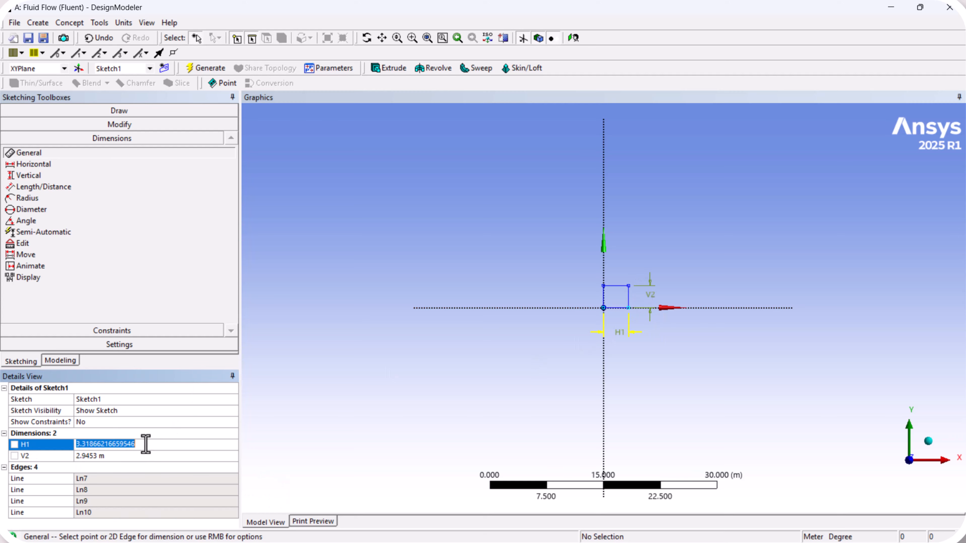
text(0.1)
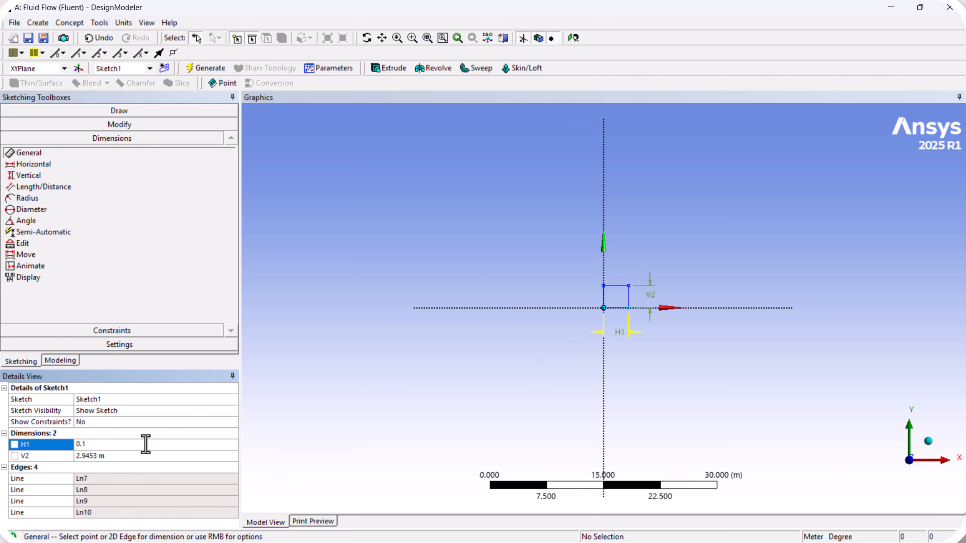
key(Tab)
text(0)
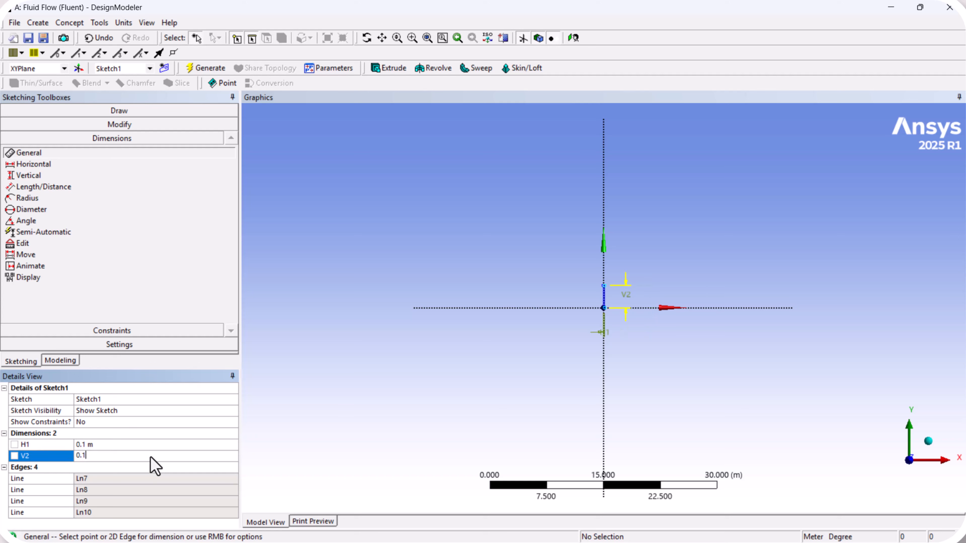
key(Return)
Create a surface from the square sketch with Surfaces From Sketches and generate it.
click(413, 38)
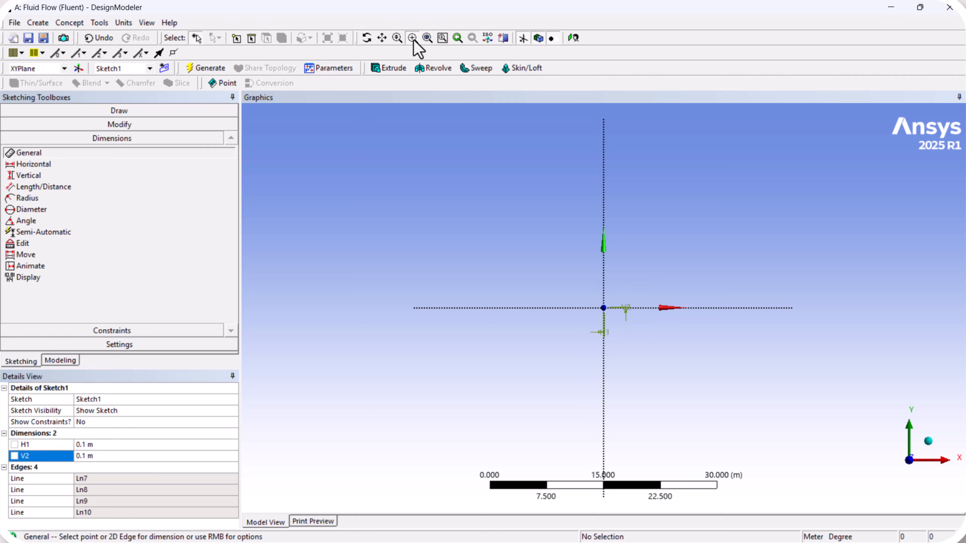
drag(587, 284, 631, 319)
drag(506, 354, 558, 408)
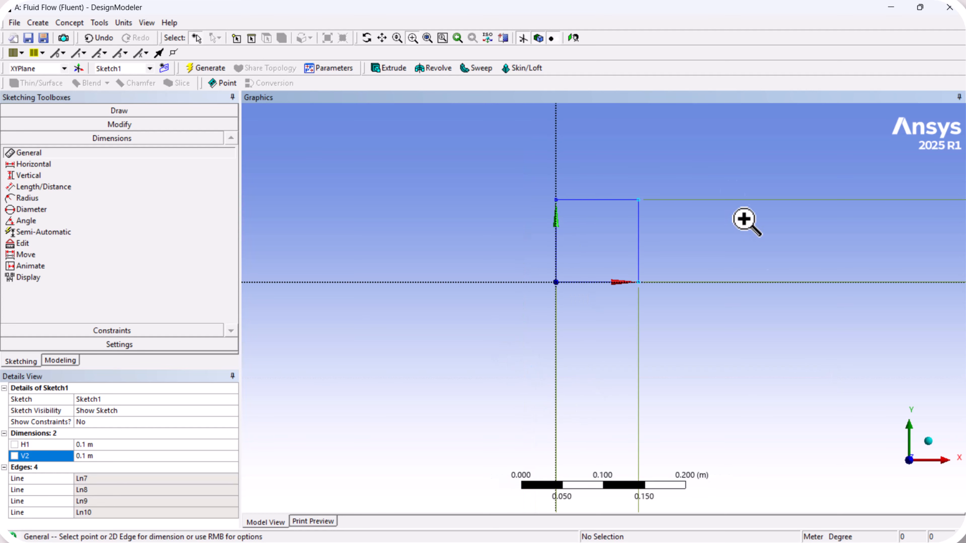
click(69, 23)
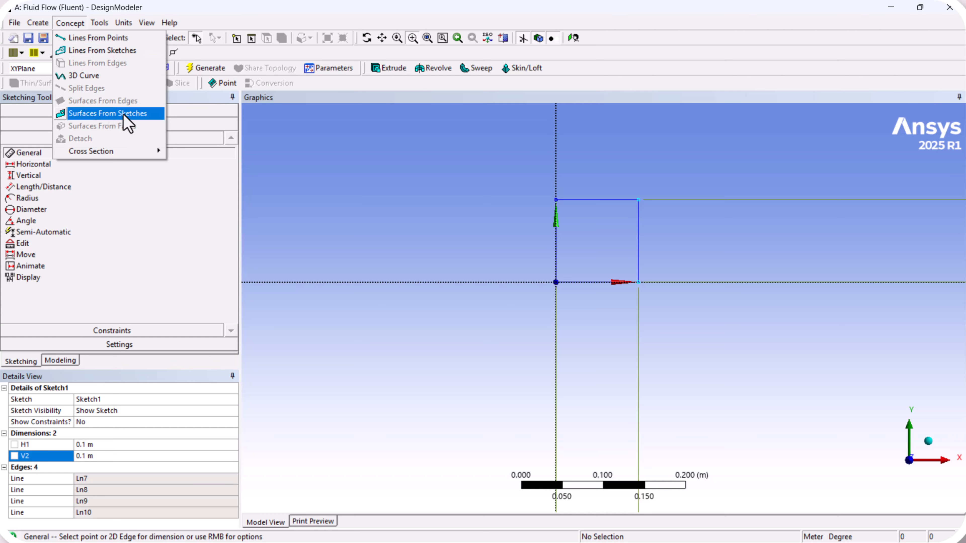
click(124, 116)
click(65, 132)
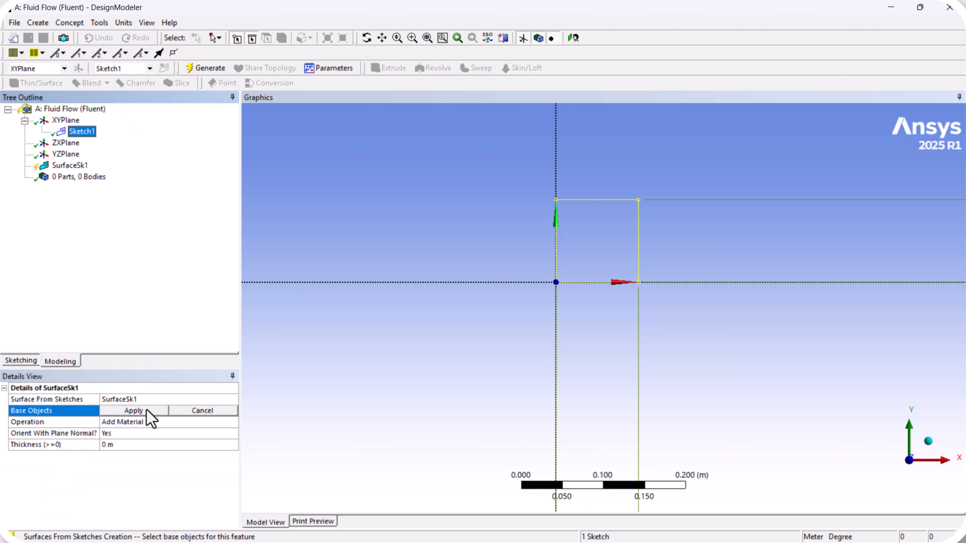
click(133, 411)
click(207, 68)
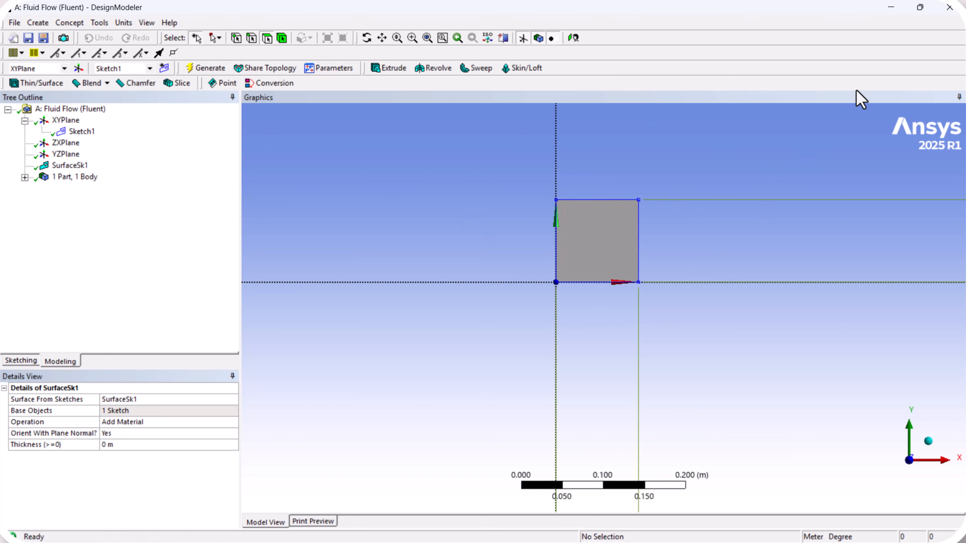
Return to the Workbench project, open the Mesh component for editing and generate the default mesh.
key(ctrl+s)
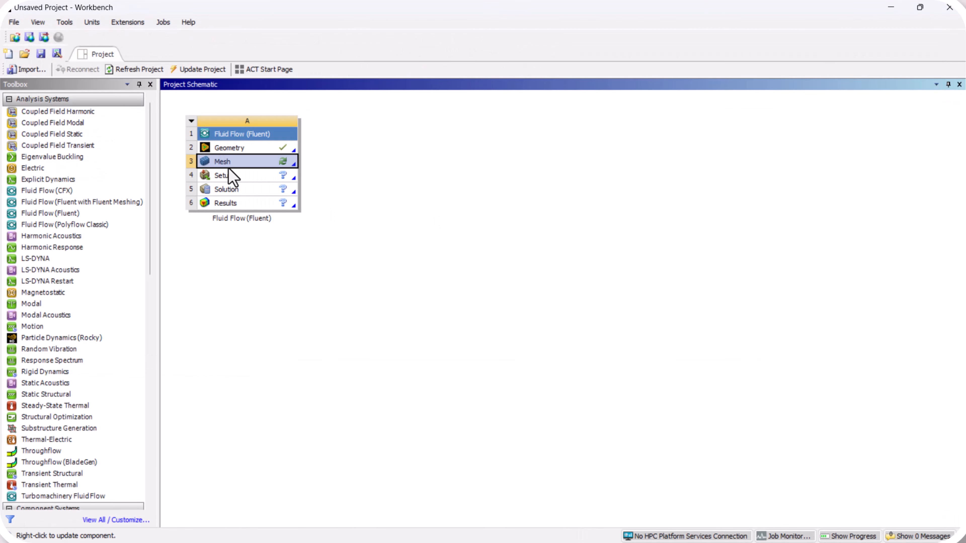
right_click(240, 168)
click(269, 172)
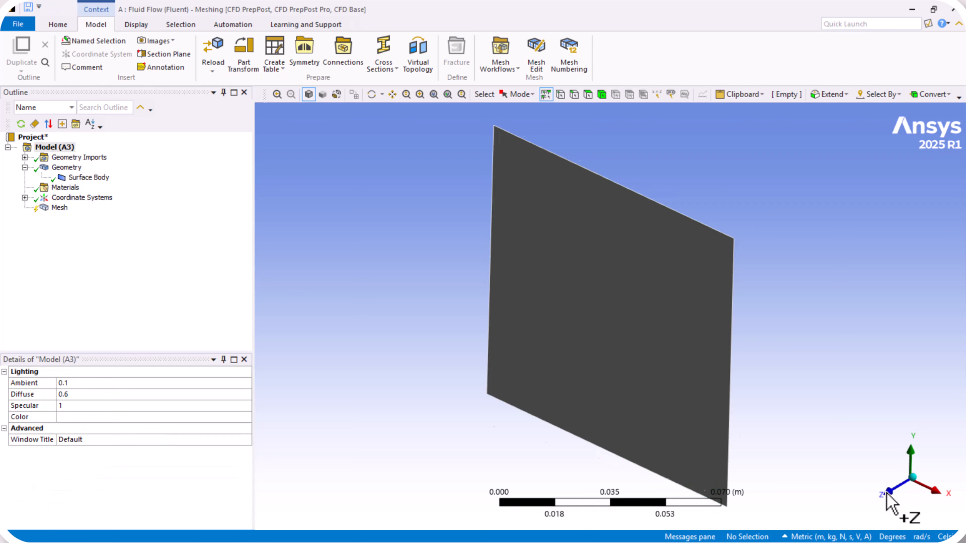
click(60, 207)
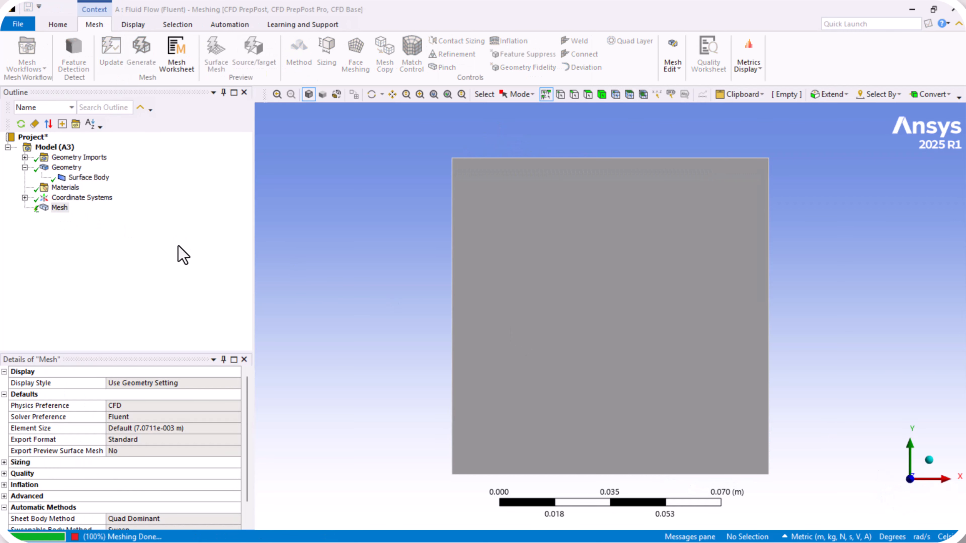
Insert a Sizing control on the mesh and scope it to all four edges of the square.
right_click(55, 208)
mouse_move(116, 220)
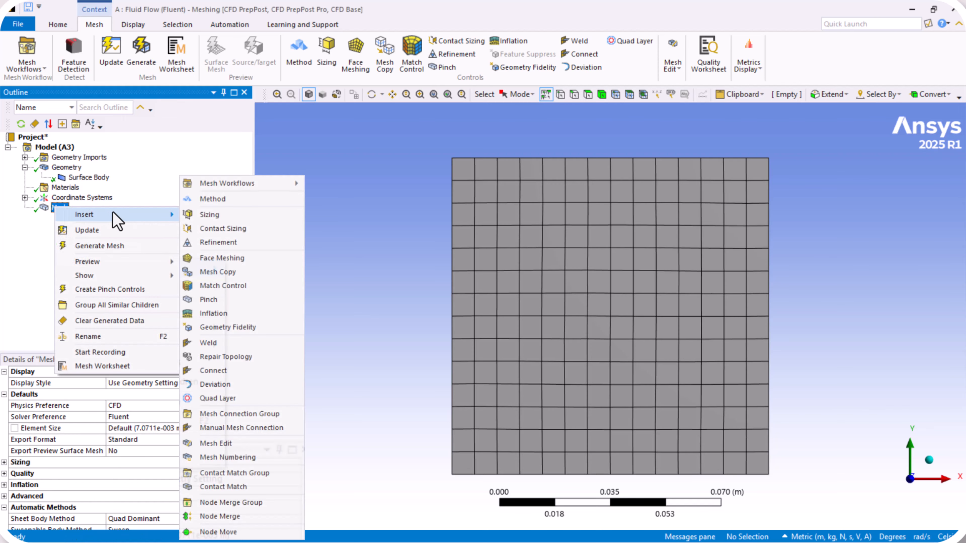
click(210, 215)
click(575, 97)
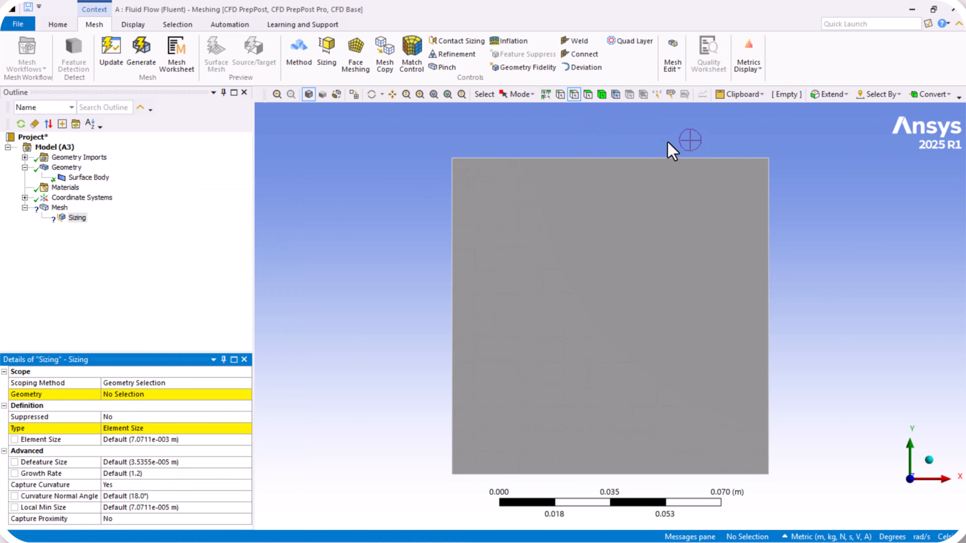
click(644, 157)
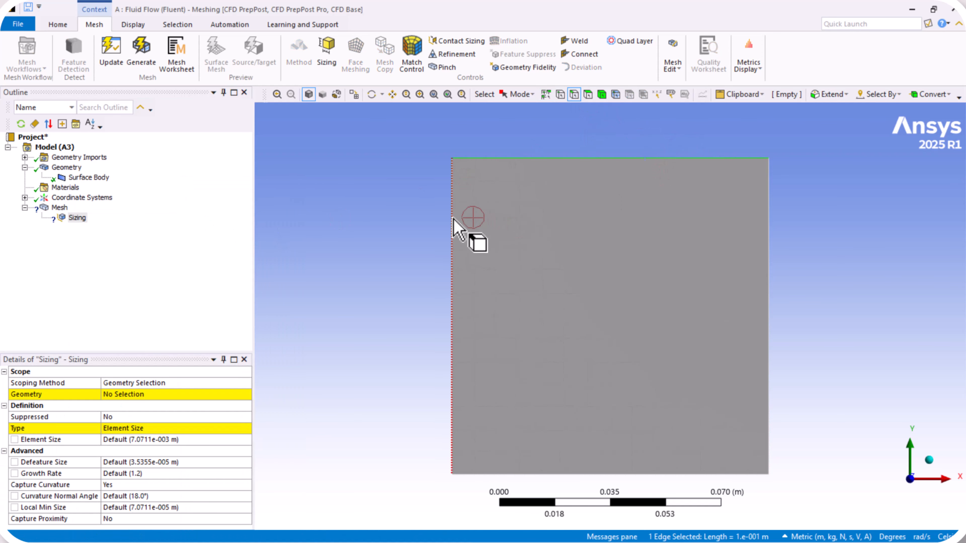
ctrl+click(452, 226)
ctrl+click(558, 474)
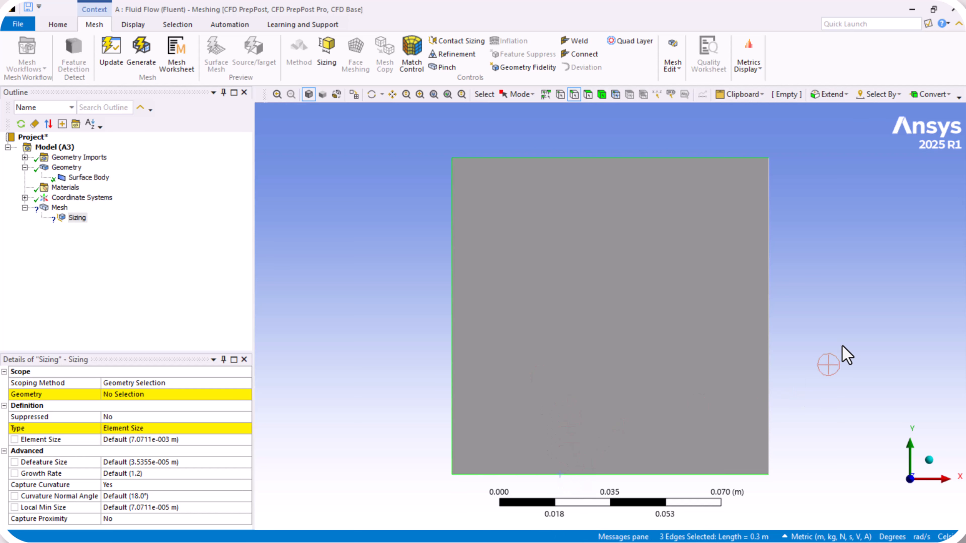
ctrl+click(767, 309)
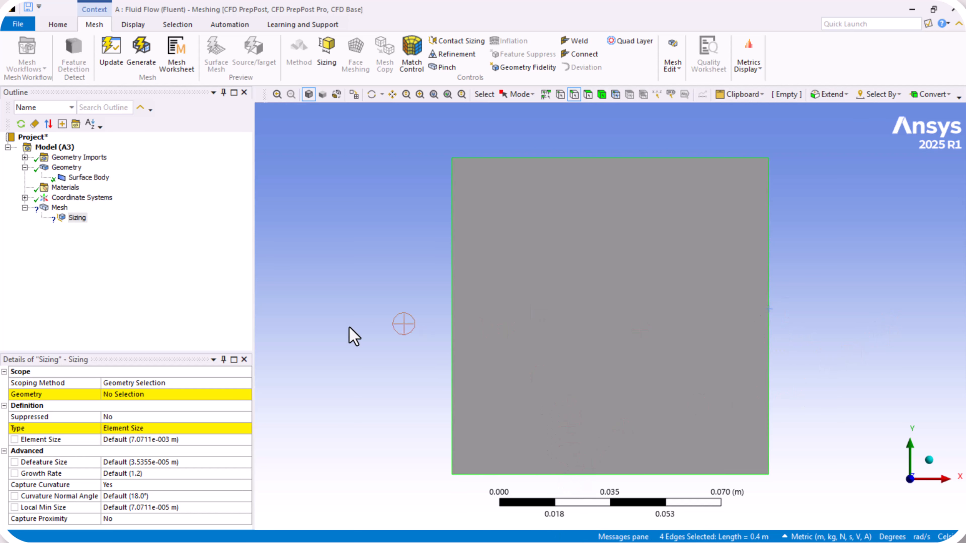
click(136, 394)
click(137, 394)
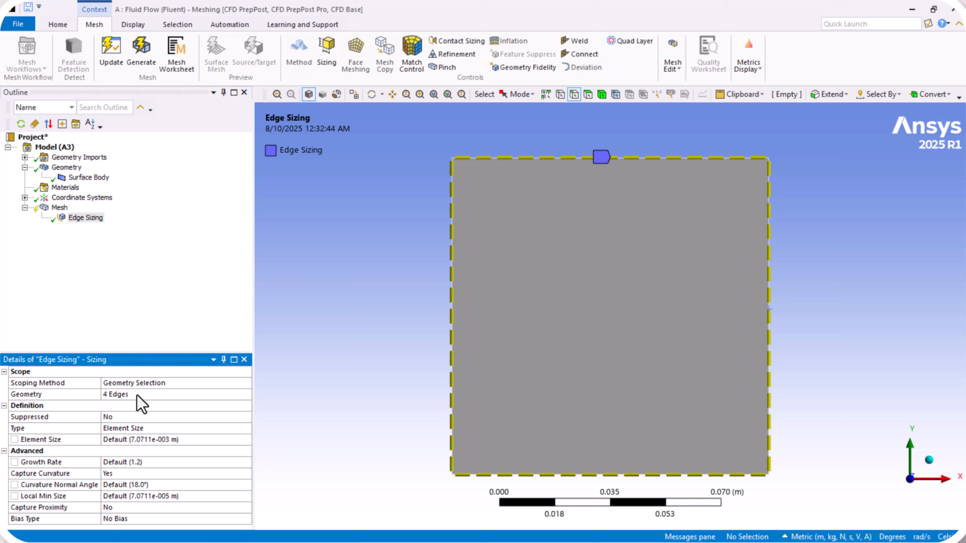
Set the edge sizing type to Number of Divisions with 100 divisions.
click(239, 429)
click(246, 428)
click(167, 446)
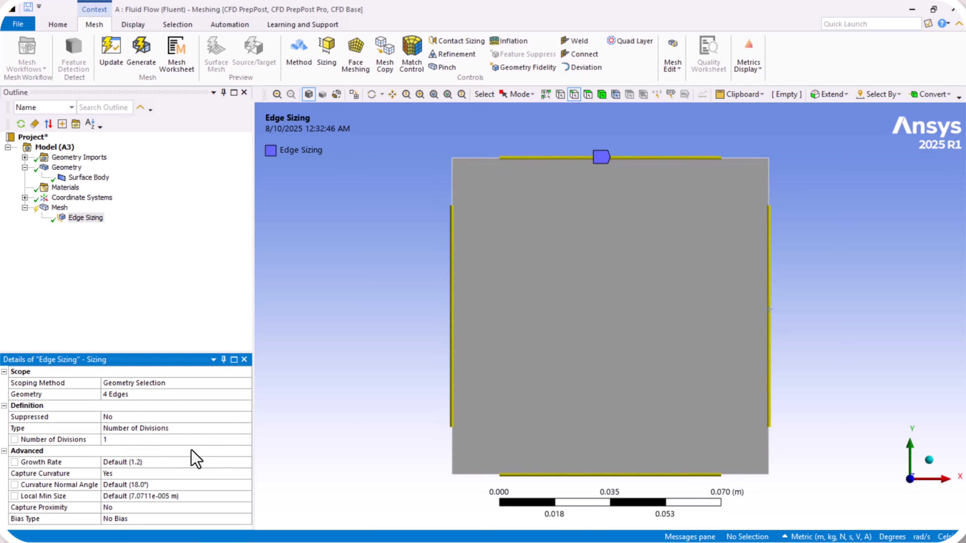
click(170, 440)
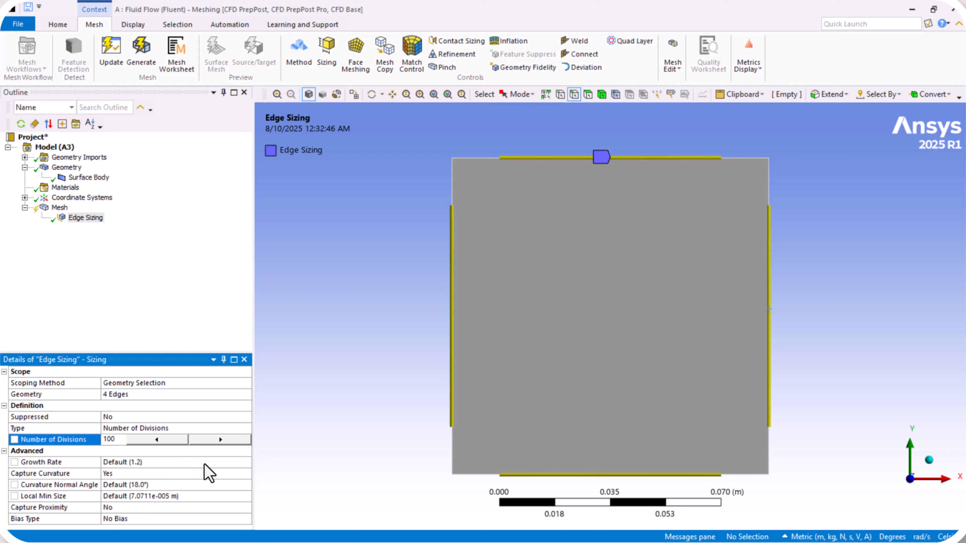
click(235, 473)
Give the edge sizing the symmetric short-long-short bias type, finer toward both edge ends, with a bias factor of 50.
click(217, 518)
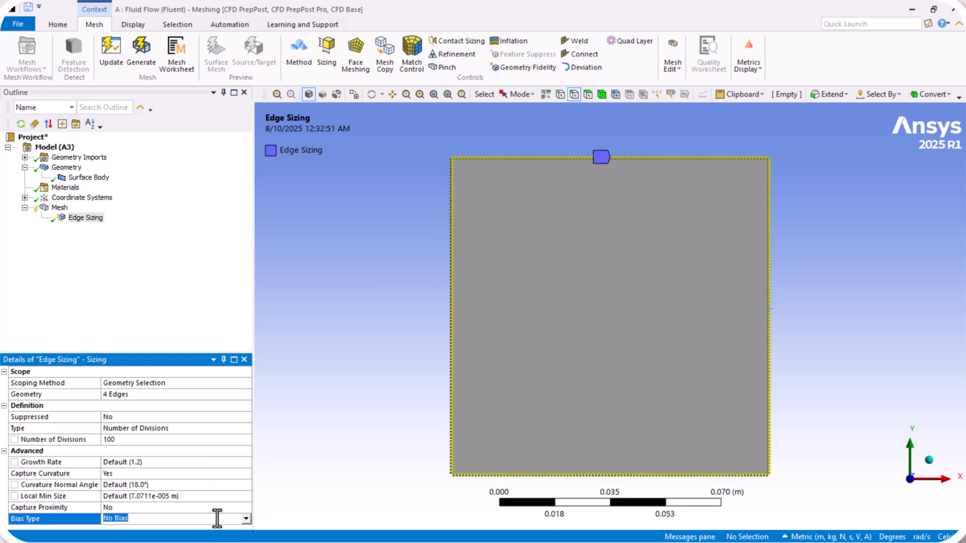
click(246, 519)
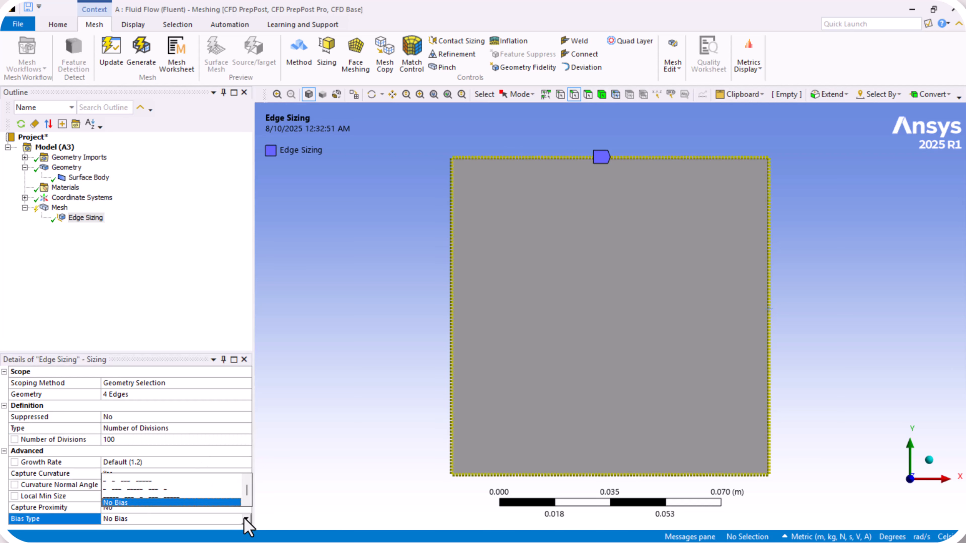
click(142, 491)
scroll(243, 479, down, 1)
click(166, 519)
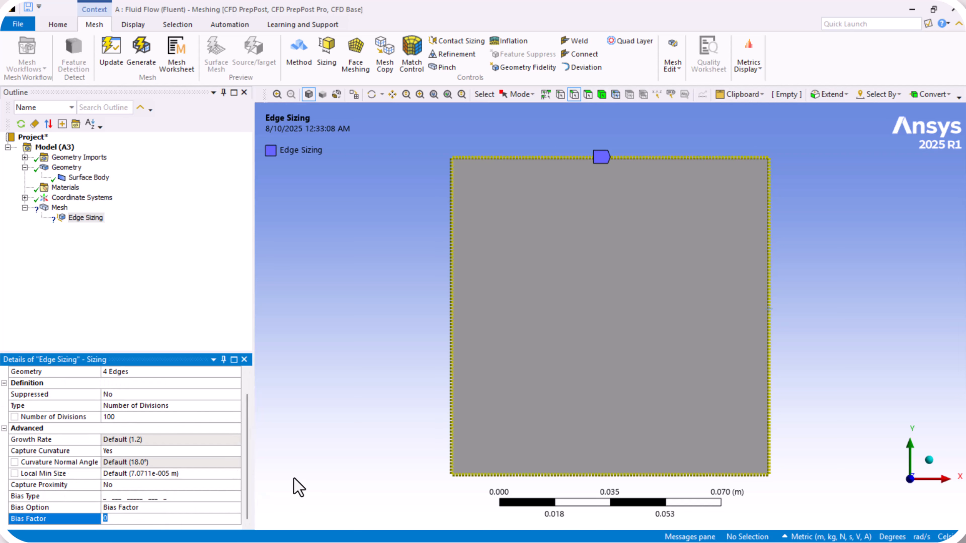
text(50)
key(Return)
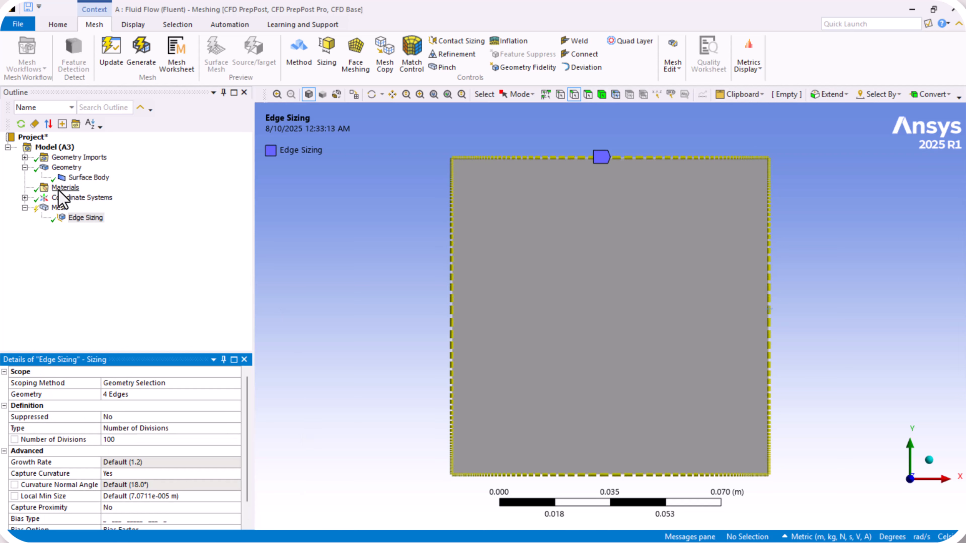
Generate the mesh using the biased edge sizing.
click(60, 216)
click(59, 208)
click(141, 53)
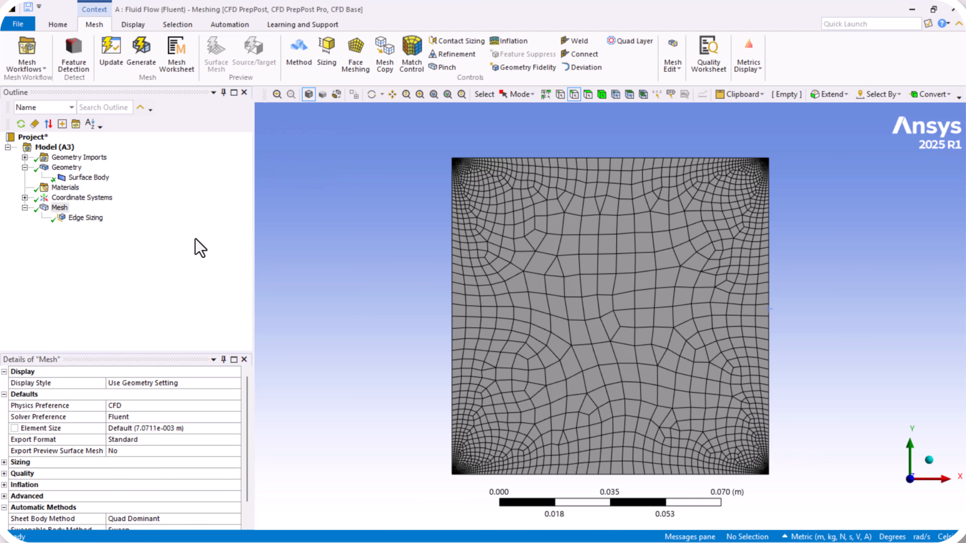
Insert a Face Meshing control on the mesh and scope it to the square face.
right_click(66, 210)
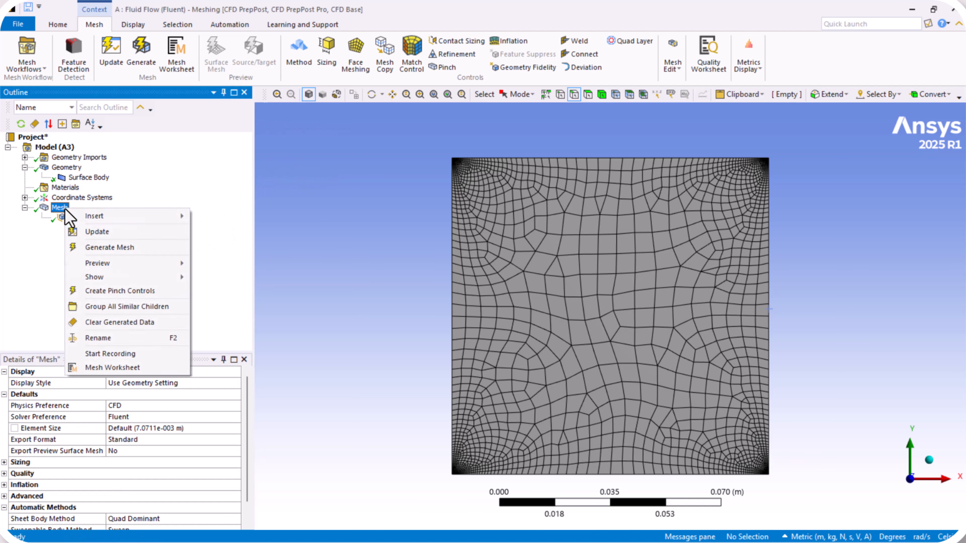
mouse_move(167, 217)
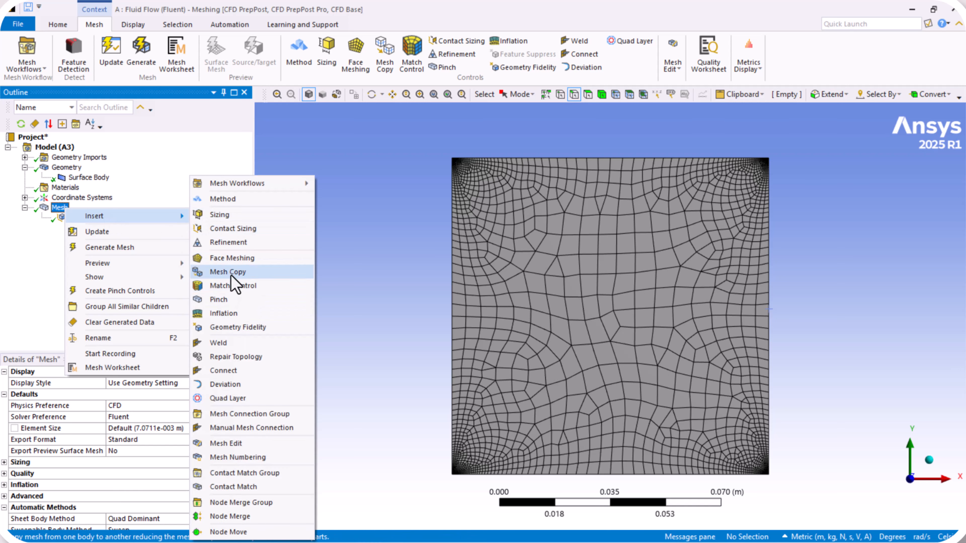
click(233, 258)
click(539, 318)
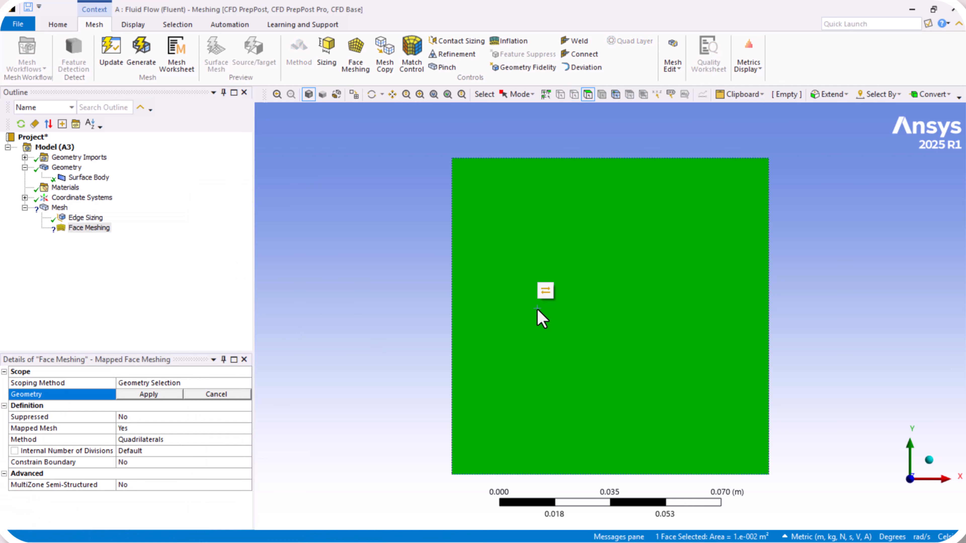
click(152, 394)
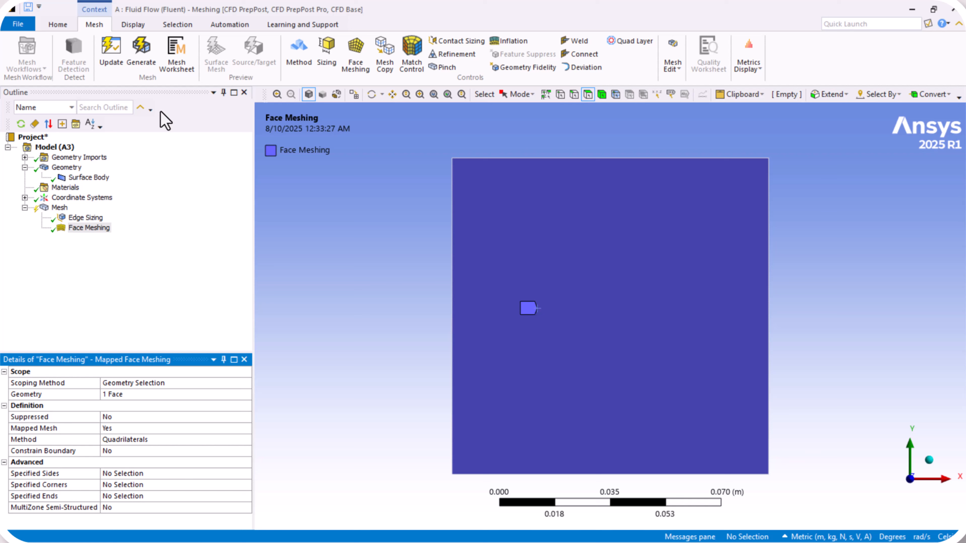
Generate the mesh with the mapped face meshing applied and display the resulting grid.
click(141, 50)
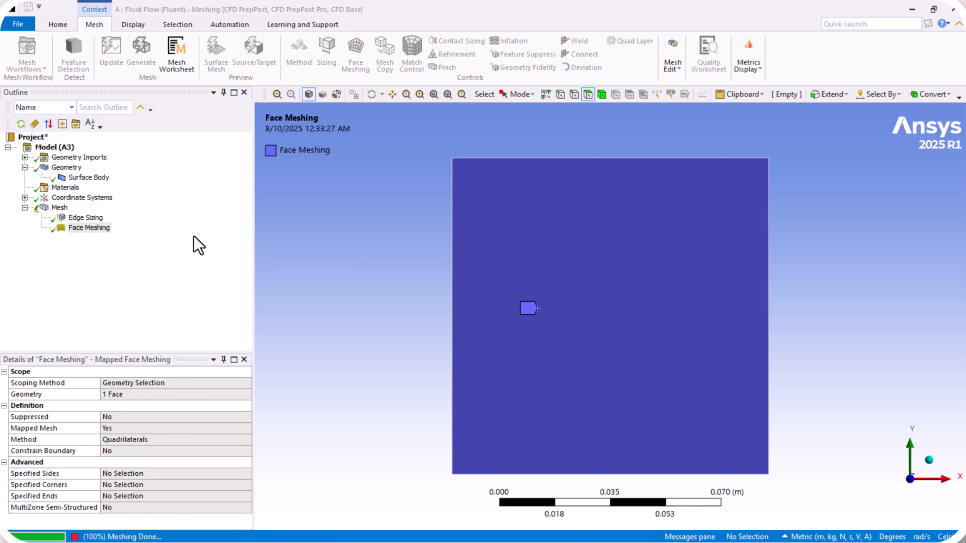
click(59, 207)
scroll(334, 211, down, 2)
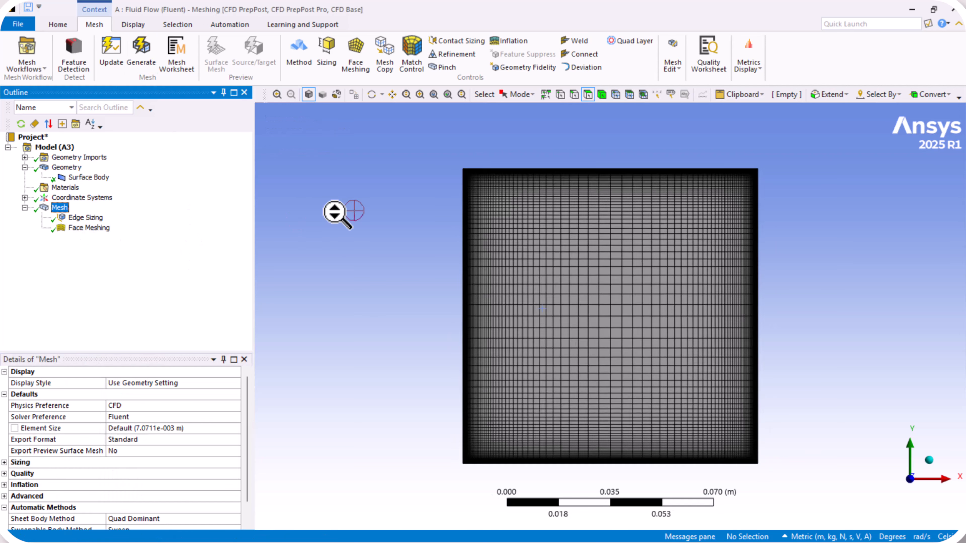
scroll(586, 267, up, 3)
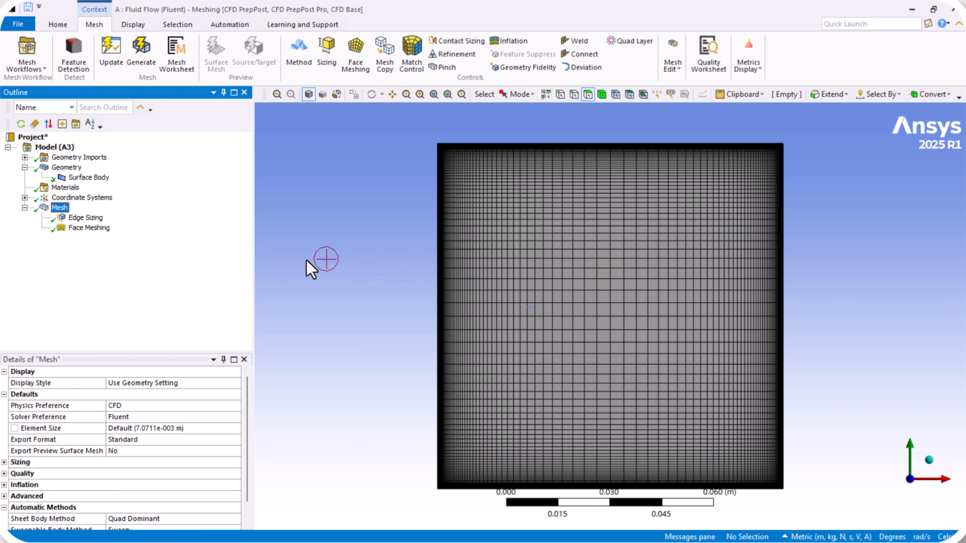
scroll(417, 237, down, 1)
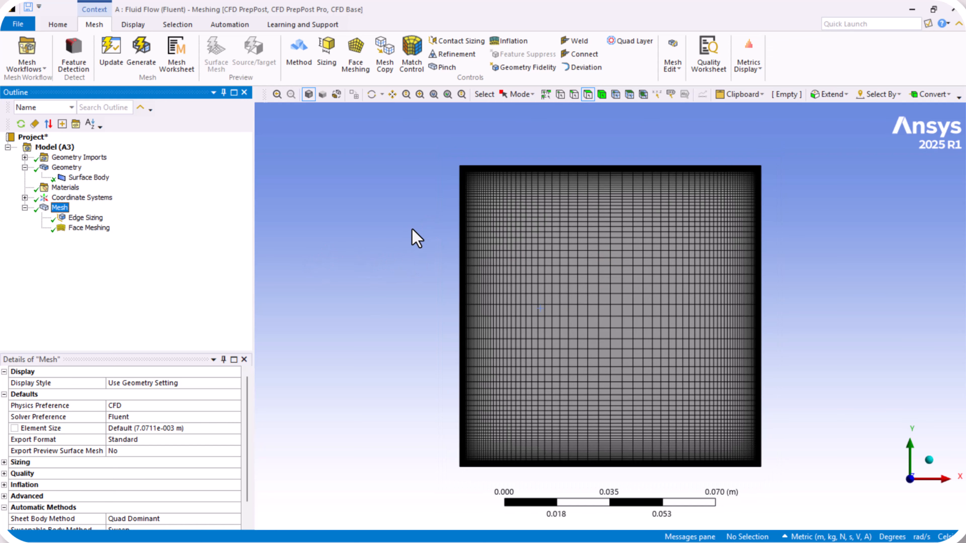
Create a named selection called TH on the right vertical edge of the square.
click(573, 94)
click(760, 234)
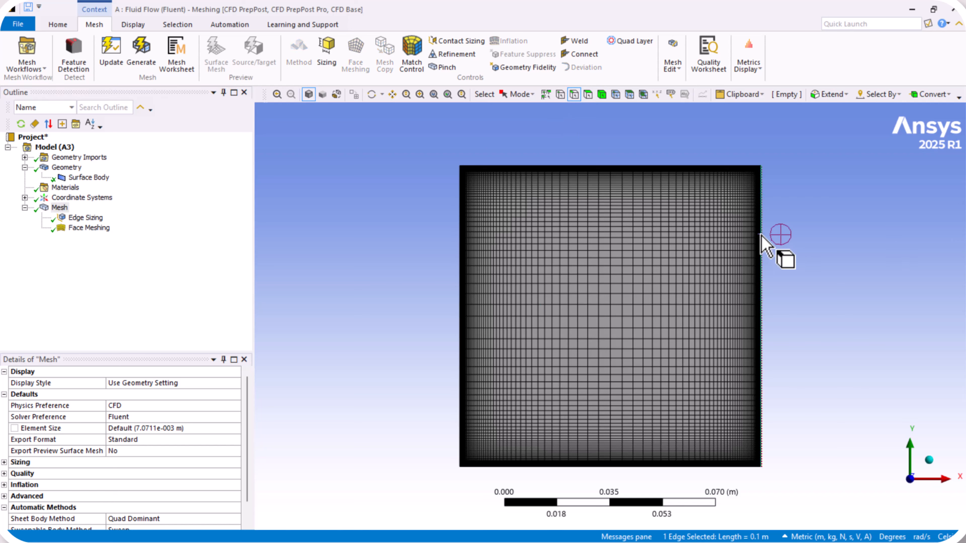
right_click(760, 235)
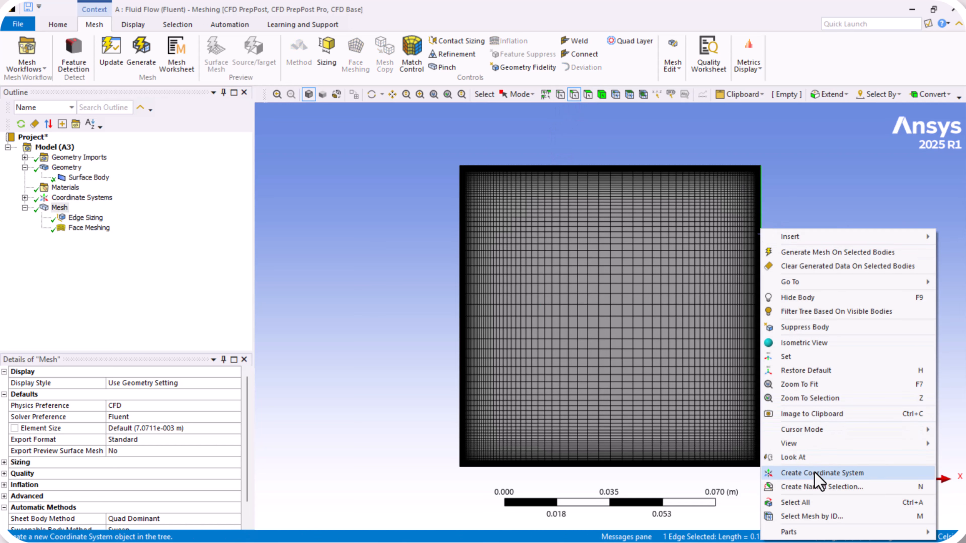
click(820, 487)
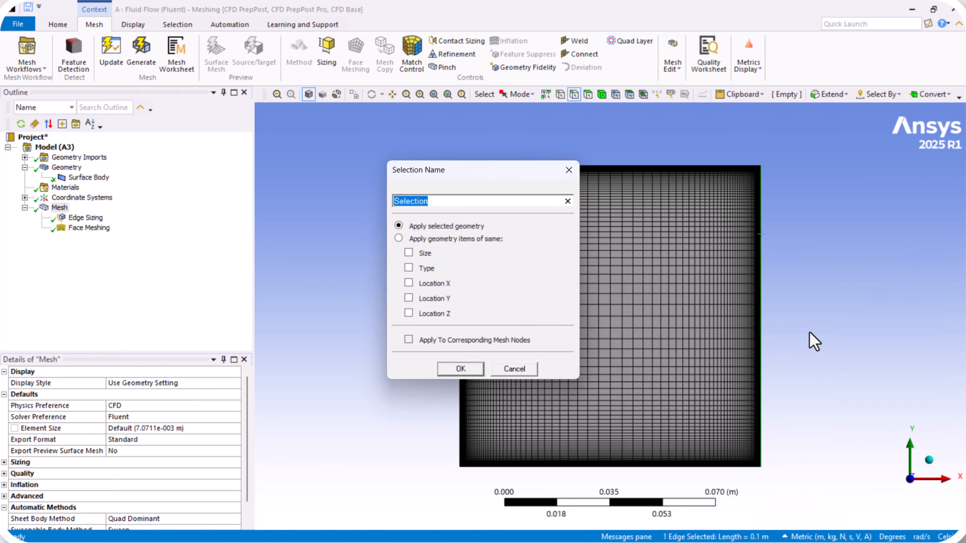
text(outlet)
click(460, 369)
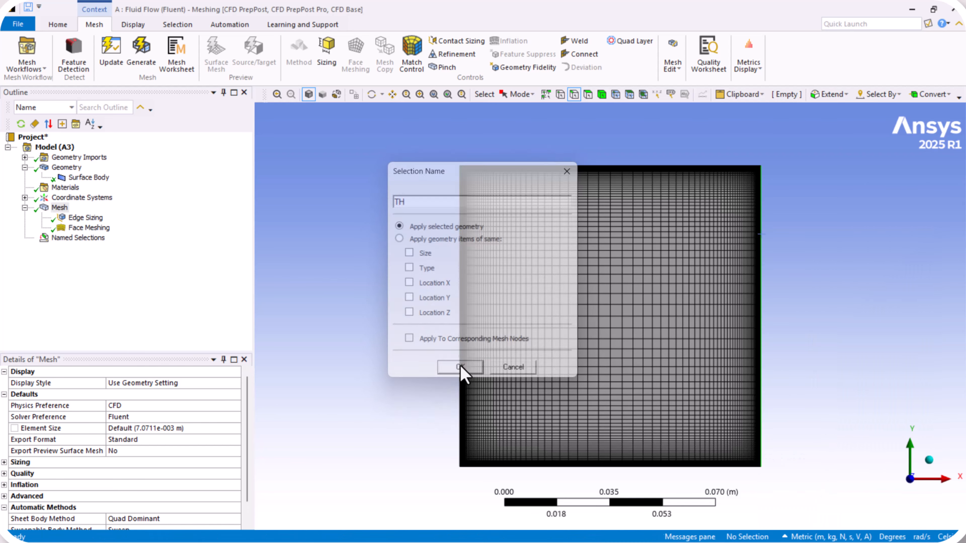
Create a named selection called TC on the left vertical edge of the square.
click(461, 321)
right_click(459, 325)
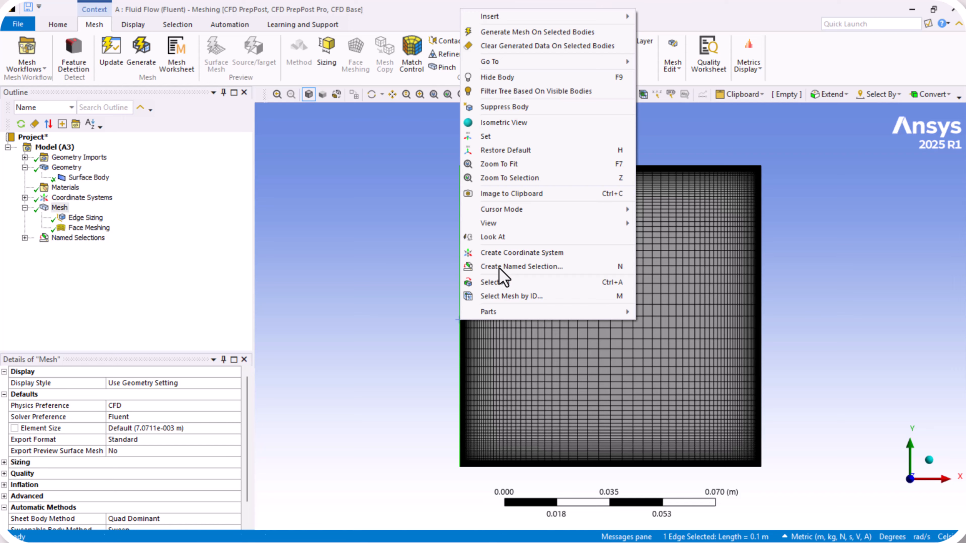
click(499, 268)
text(TC)
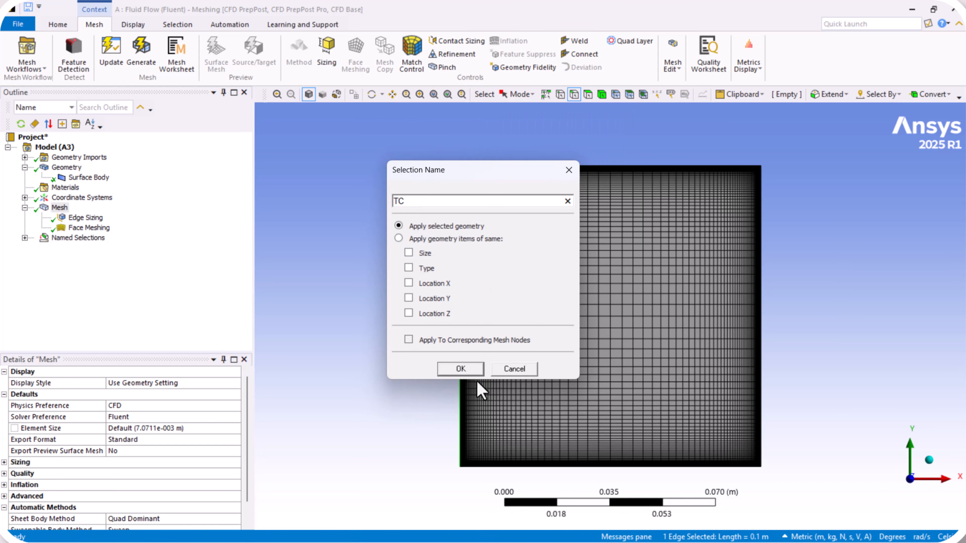
click(466, 368)
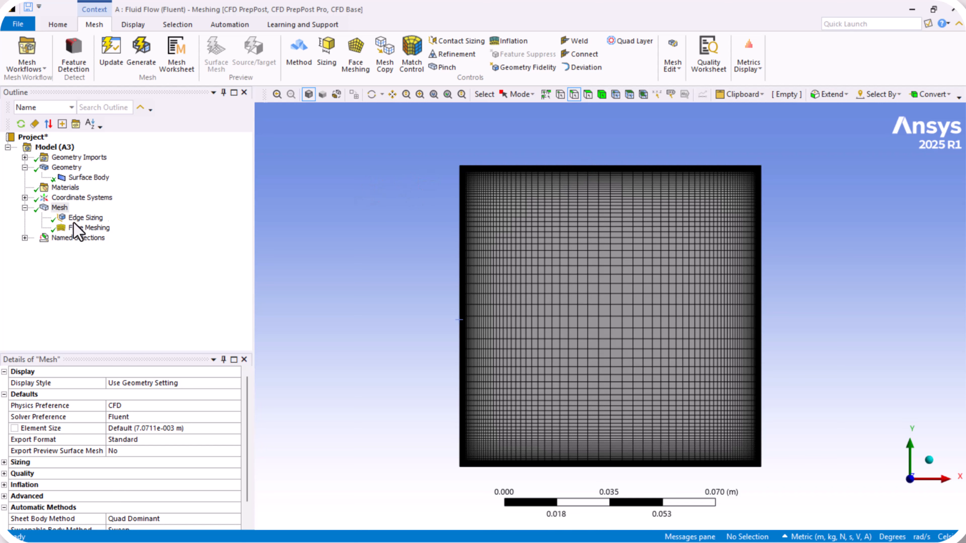
Check the list of named selections, update the mesh for Fluent, and return to the Workbench project.
click(25, 238)
click(75, 237)
click(60, 208)
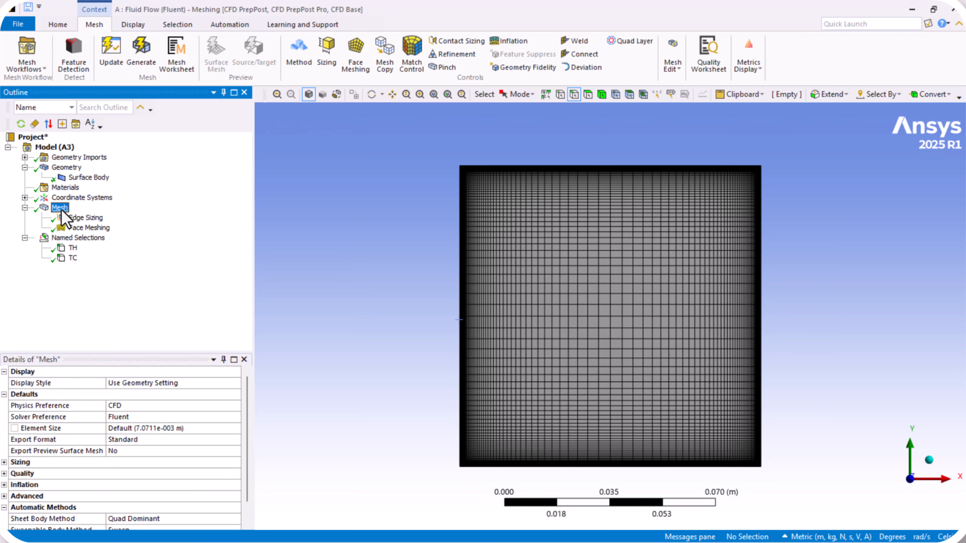
click(110, 56)
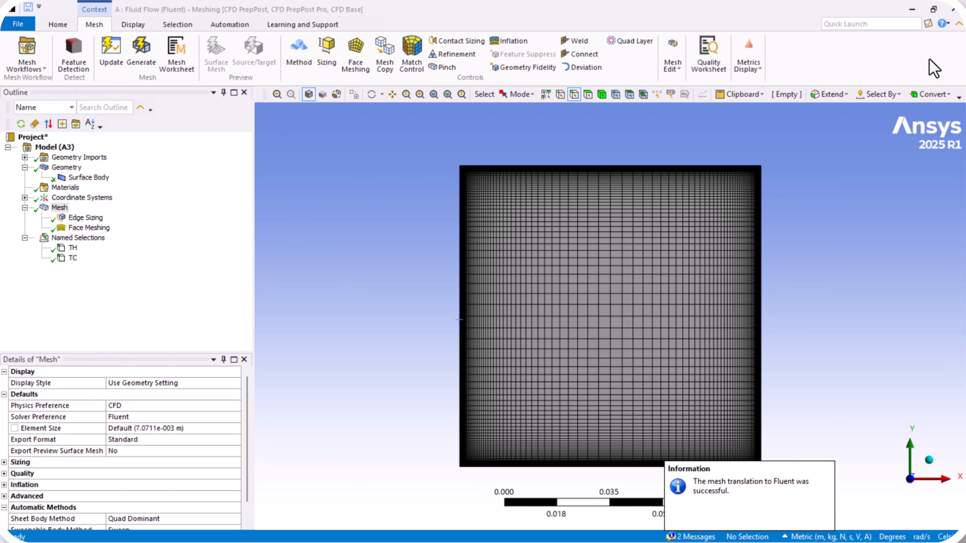
click(954, 10)
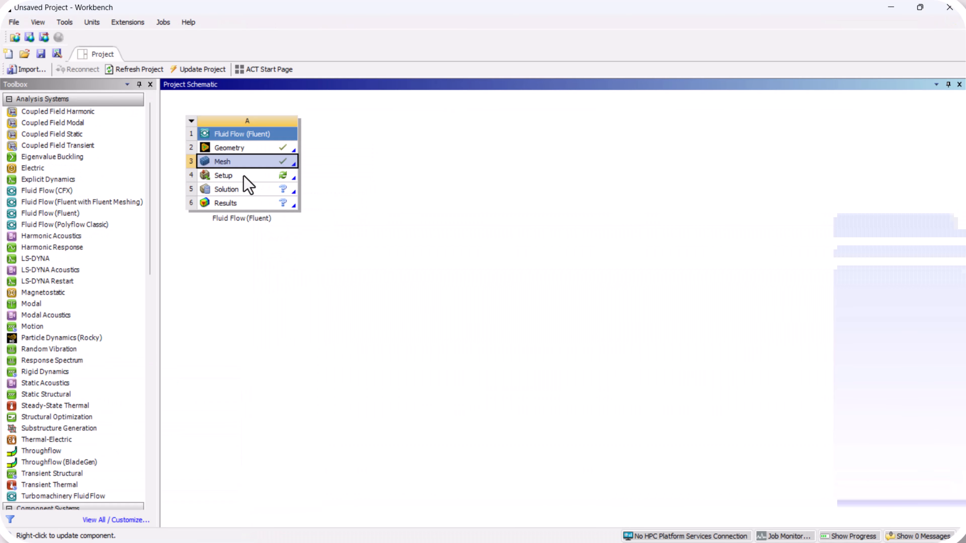
Launch Fluent from the analysis system's Setup cell with double precision and 5 solver processes.
right_click(243, 183)
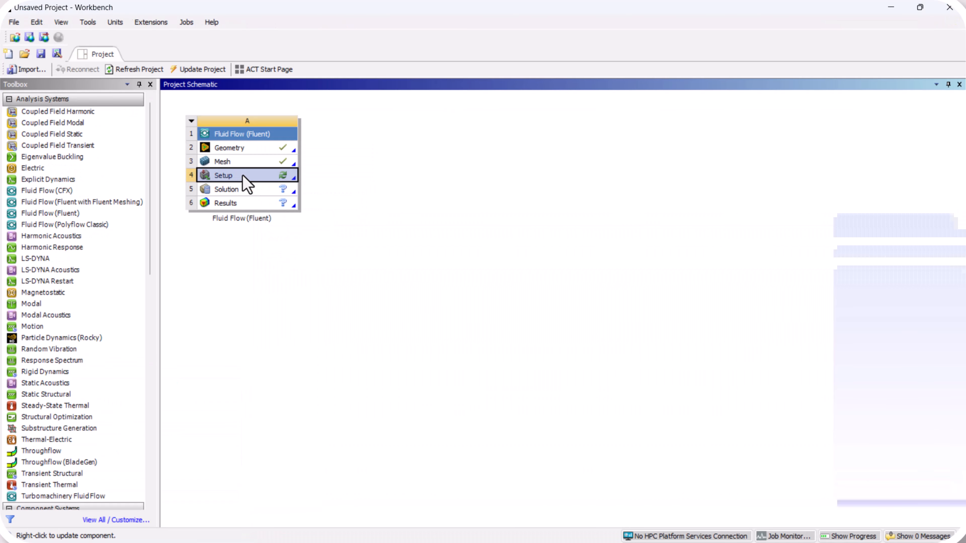
click(293, 182)
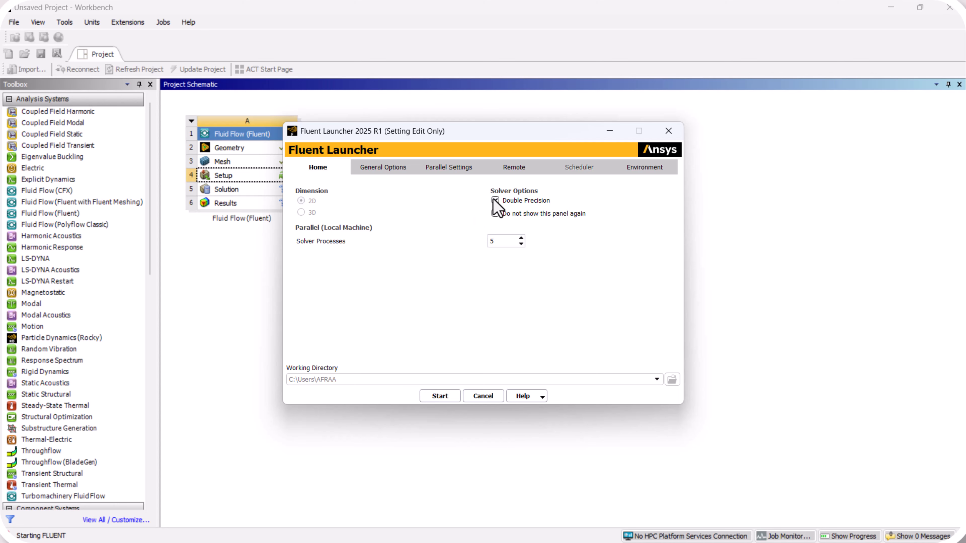
click(440, 396)
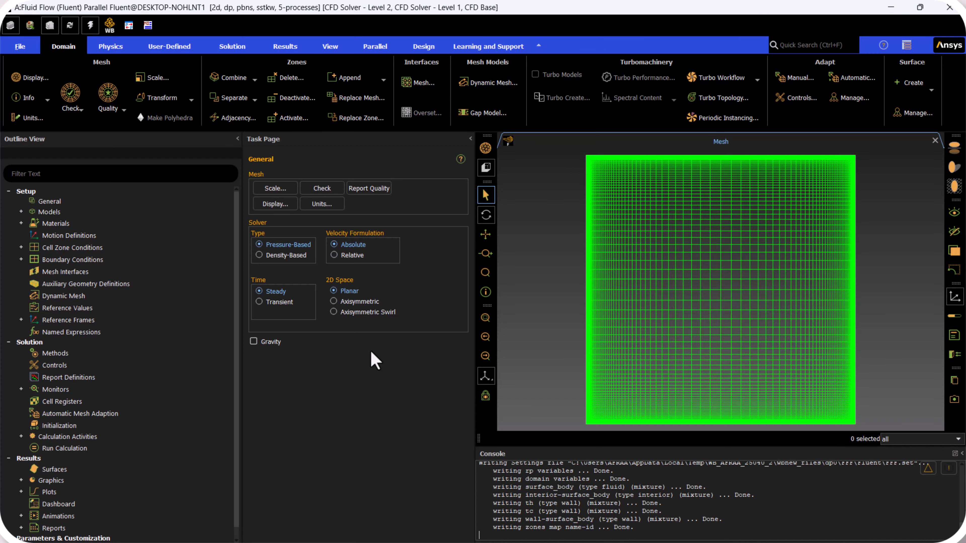
Enable gravity with a Y gravitational acceleration of -9.81 m/s².
click(253, 341)
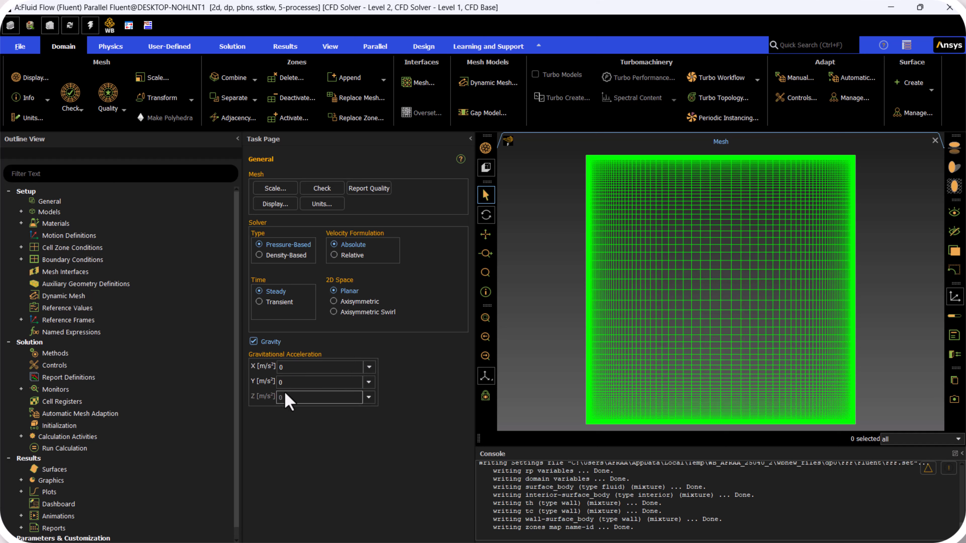
double_click(285, 382)
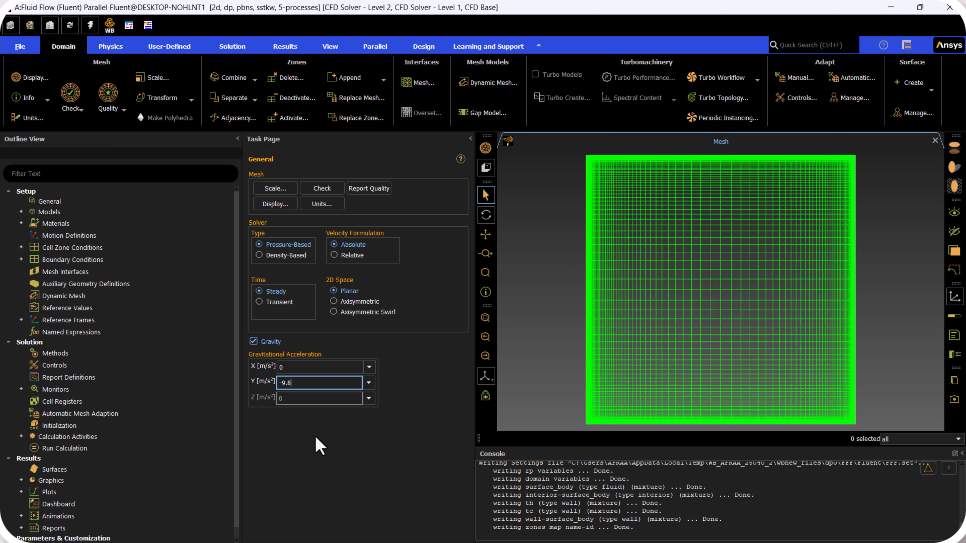
key(Return)
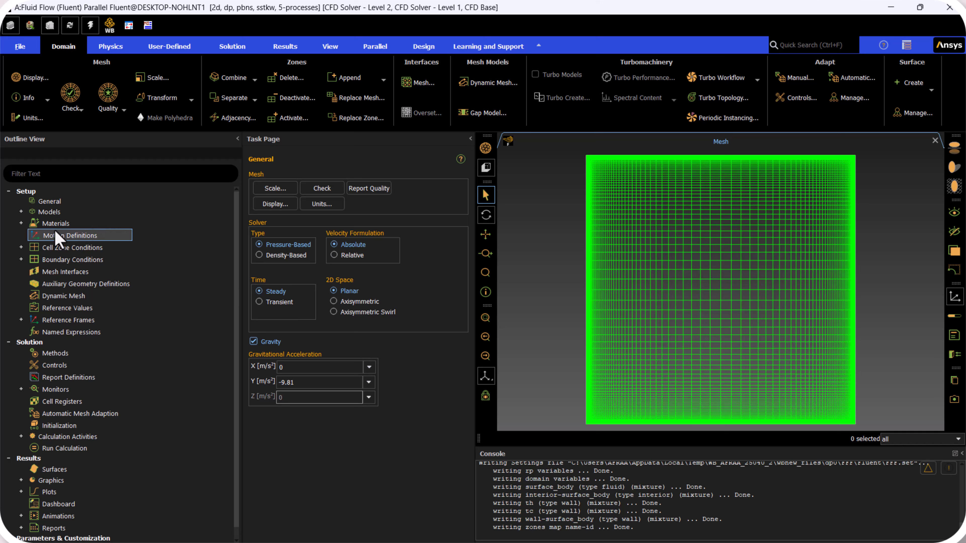
Turn on the energy equation in the physics models.
click(21, 212)
click(122, 236)
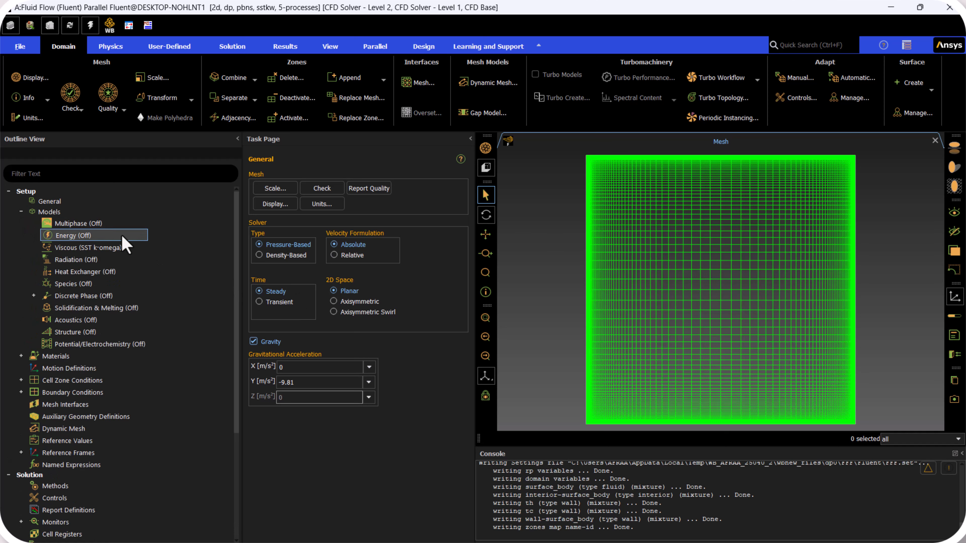
double_click(86, 236)
click(281, 317)
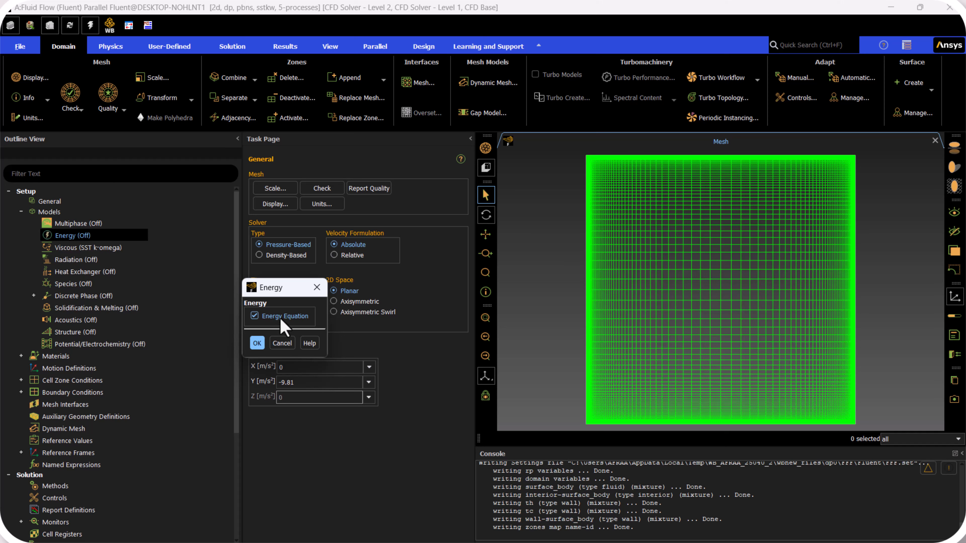
click(257, 343)
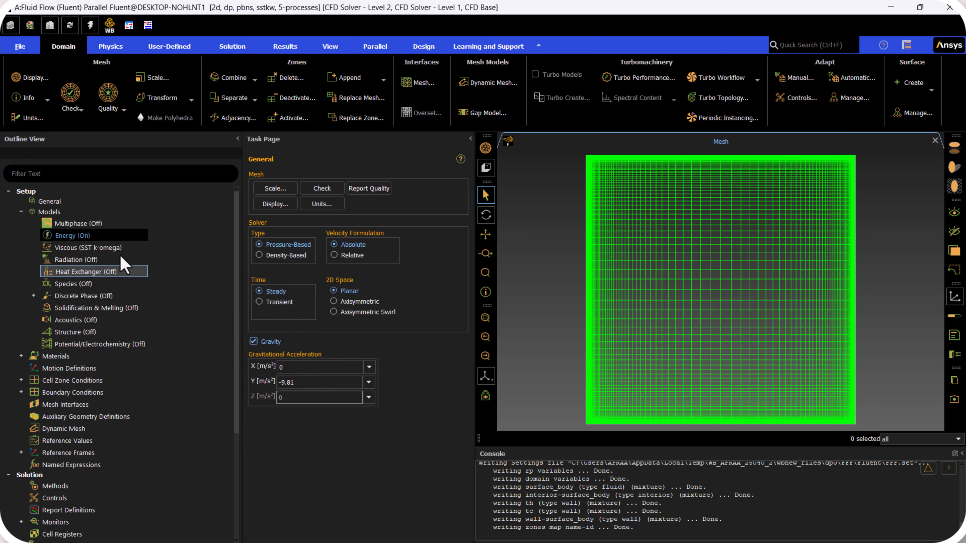
Set the viscous model to Laminar.
click(102, 249)
double_click(102, 250)
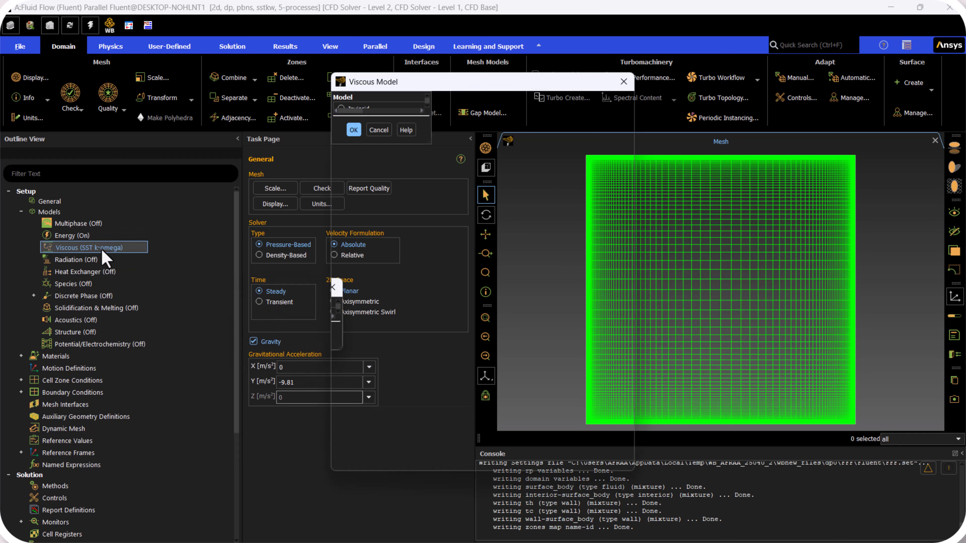
click(360, 126)
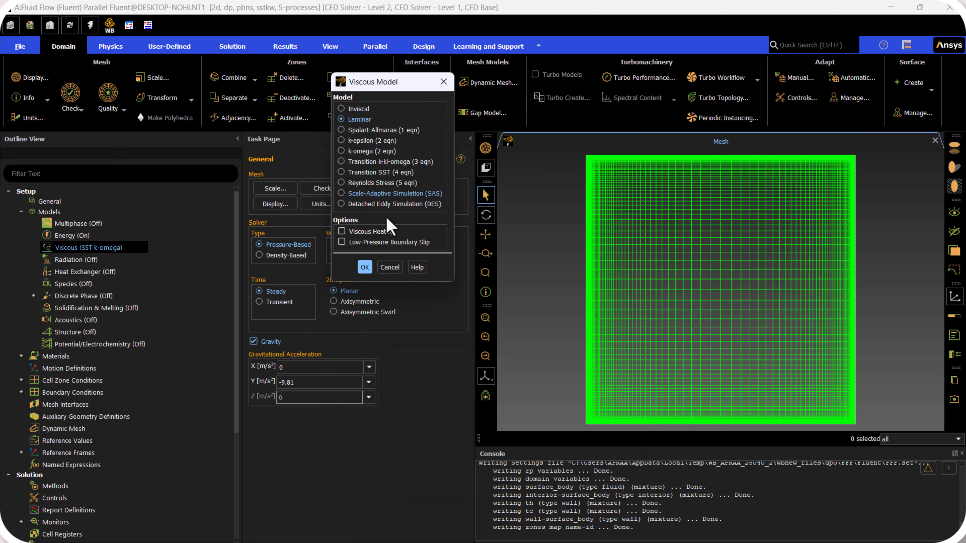
click(347, 271)
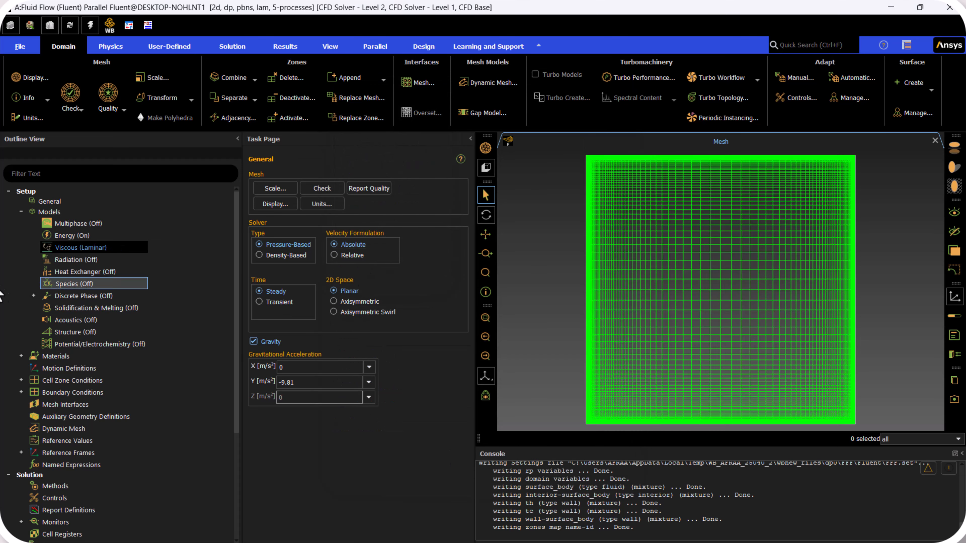
Set the density of the fluid material air to incompressible-ideal-gas and apply the material change.
click(21, 356)
click(61, 368)
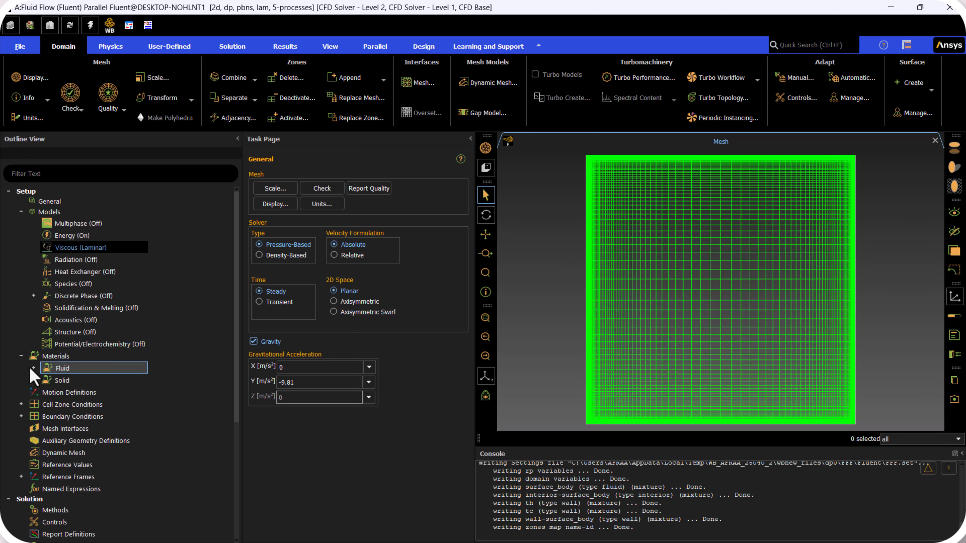
click(33, 367)
click(73, 379)
double_click(72, 380)
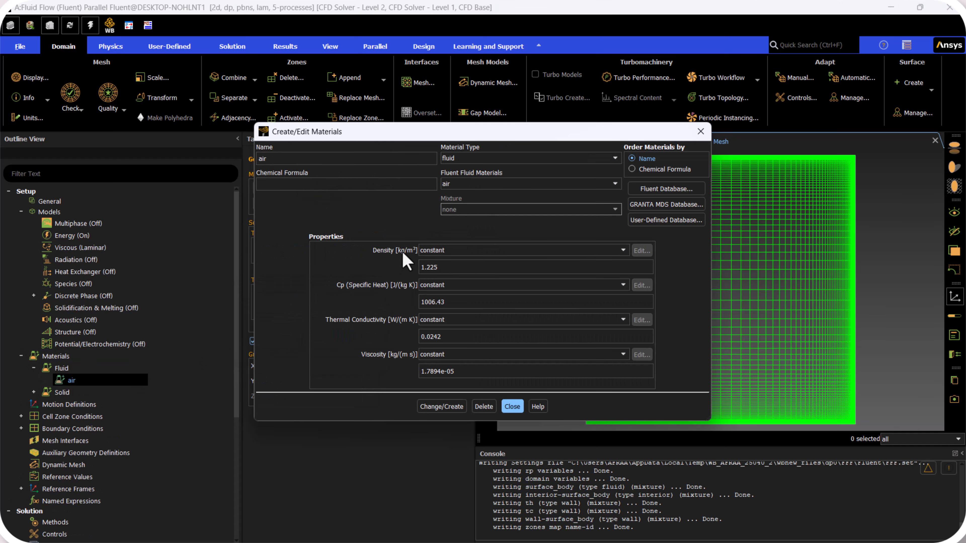
click(473, 251)
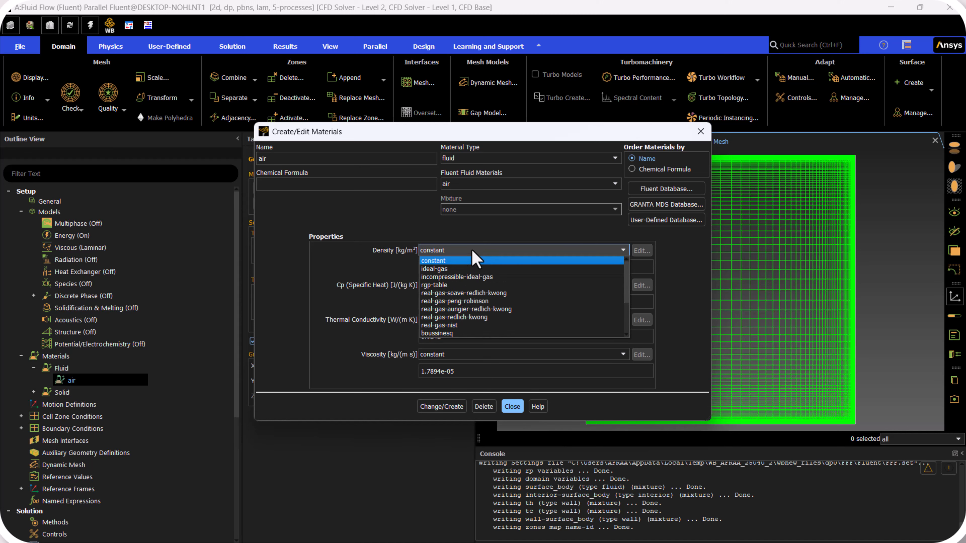
click(475, 276)
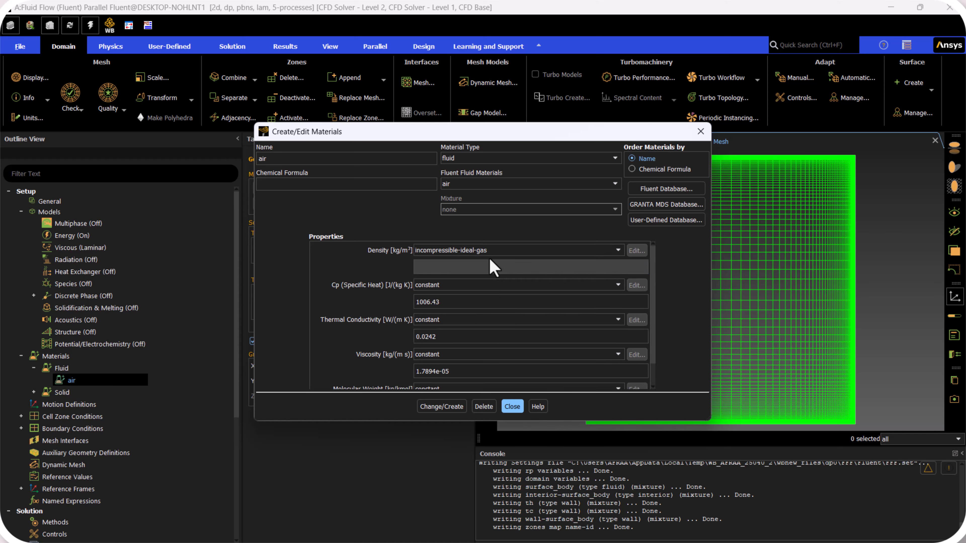
click(447, 413)
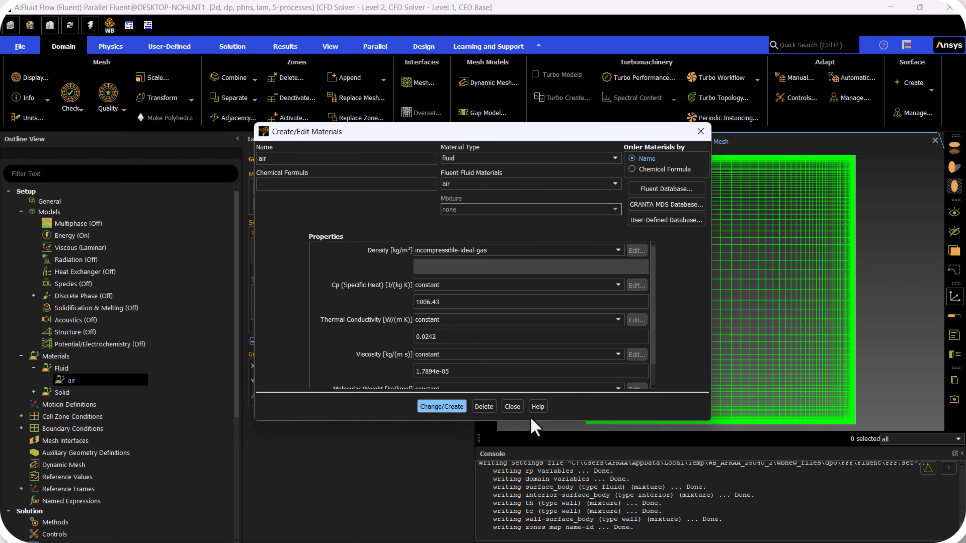
Close the material editor and set the th wall's thermal condition to a Temperature of 305 K.
click(512, 407)
click(34, 368)
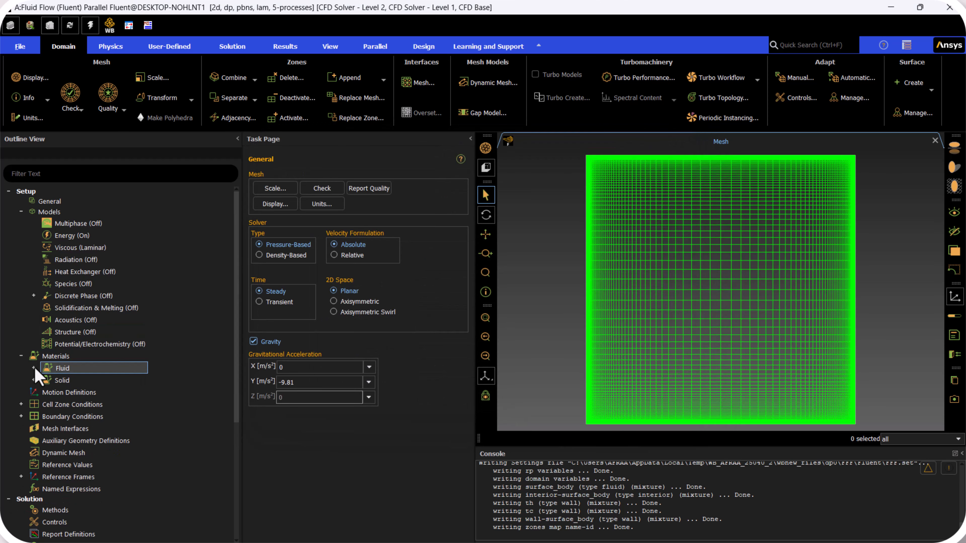
click(21, 416)
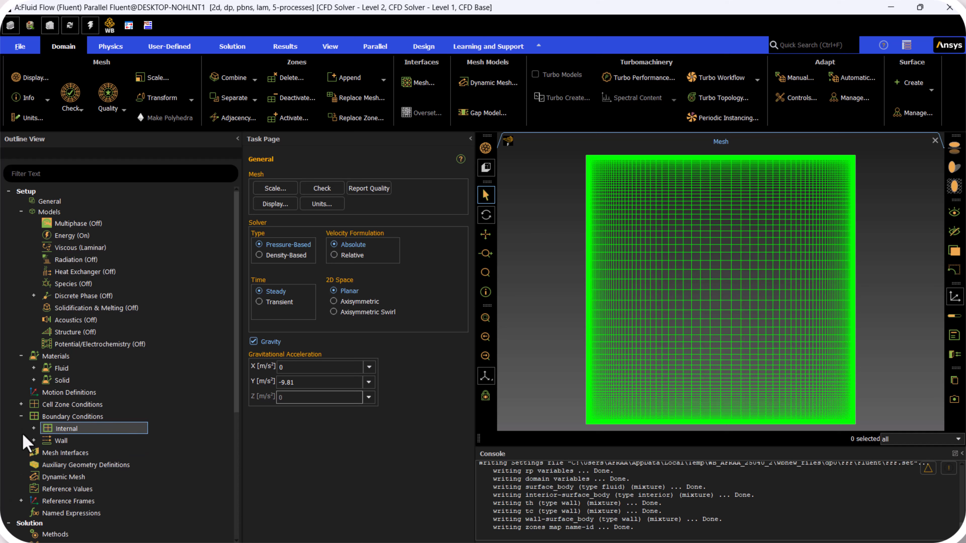
click(34, 440)
click(95, 454)
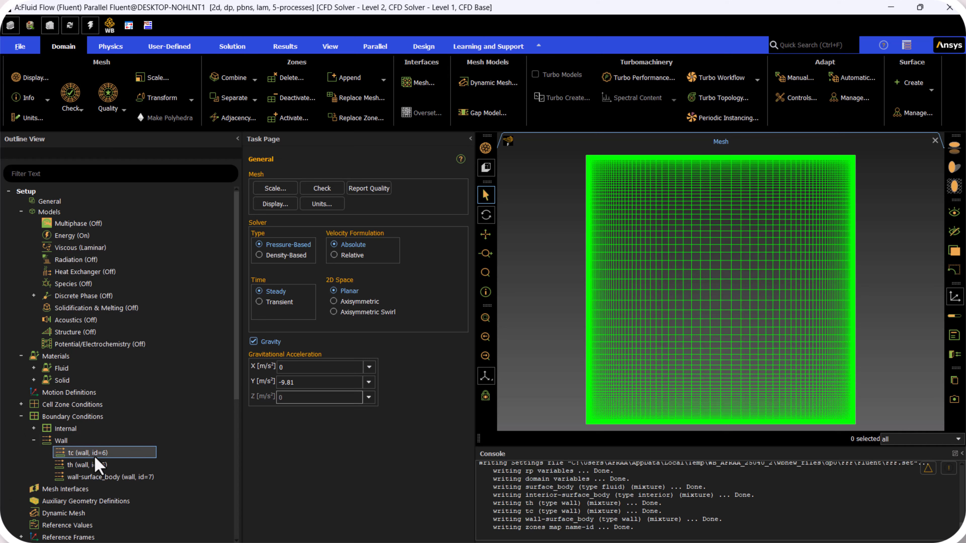
click(96, 465)
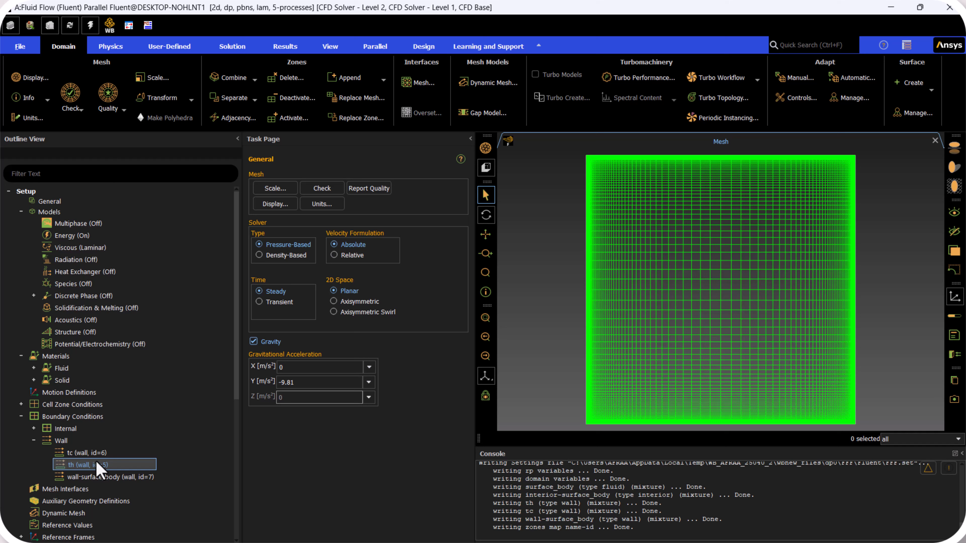
double_click(96, 463)
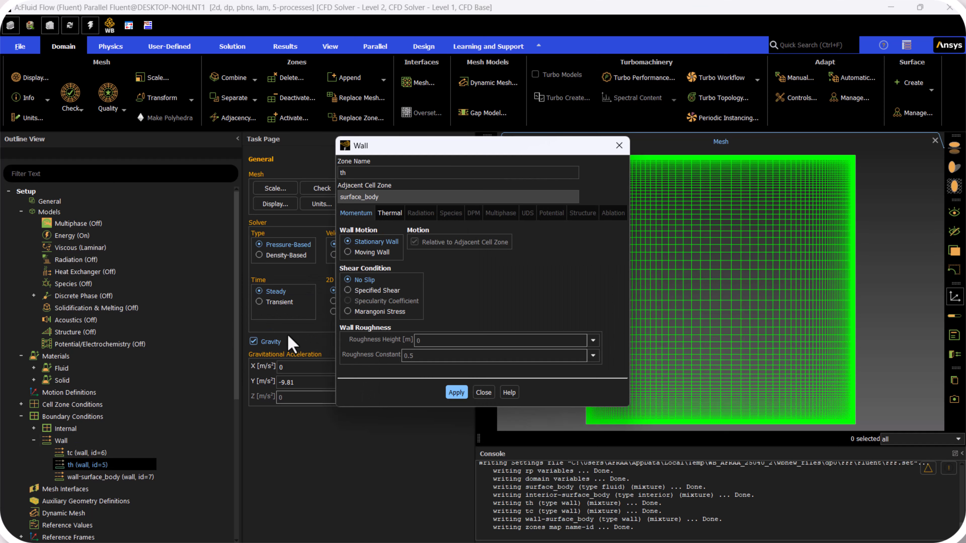
click(389, 213)
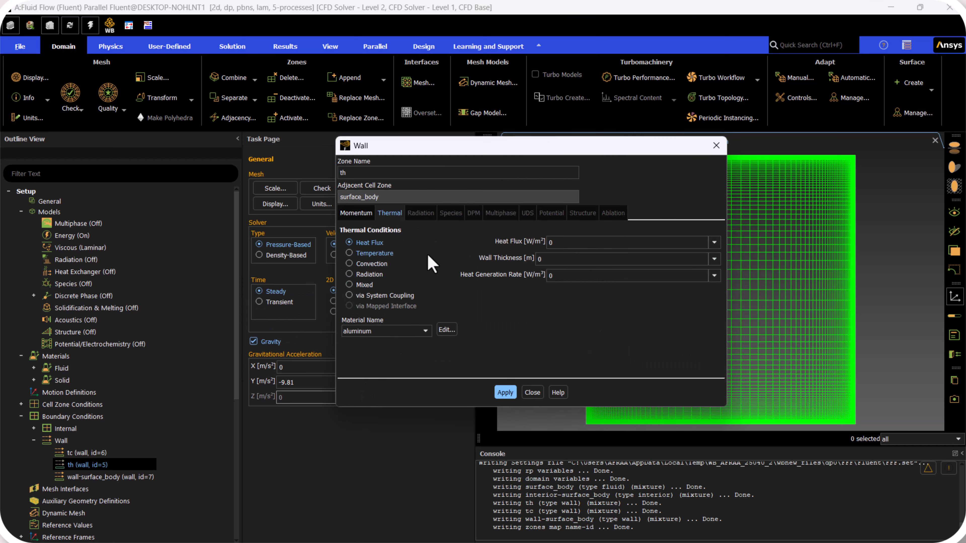
click(387, 253)
double_click(566, 243)
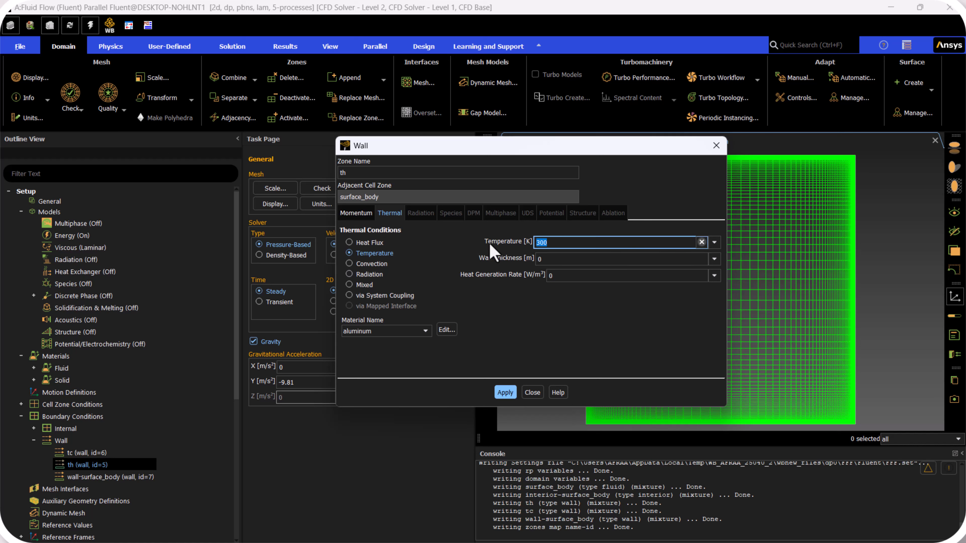
text(30)
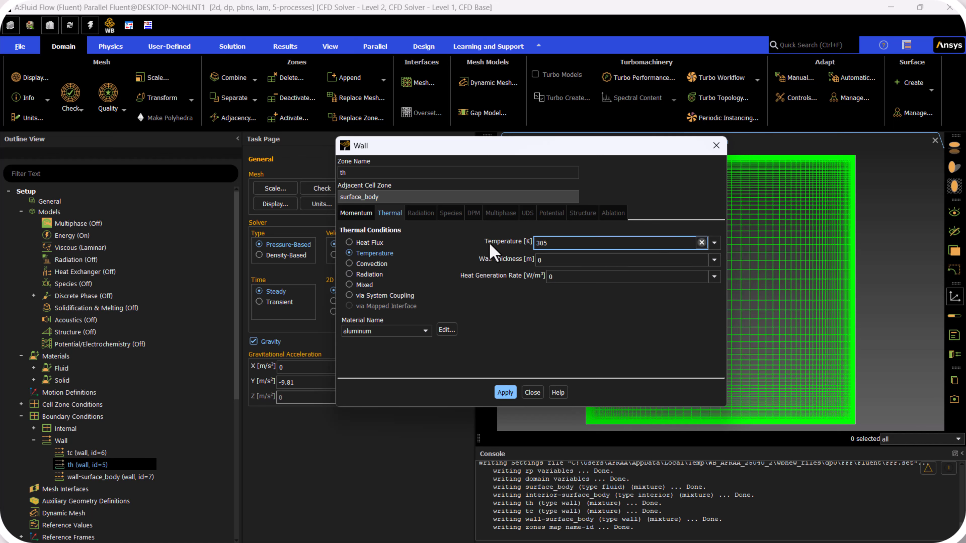
click(505, 392)
click(532, 392)
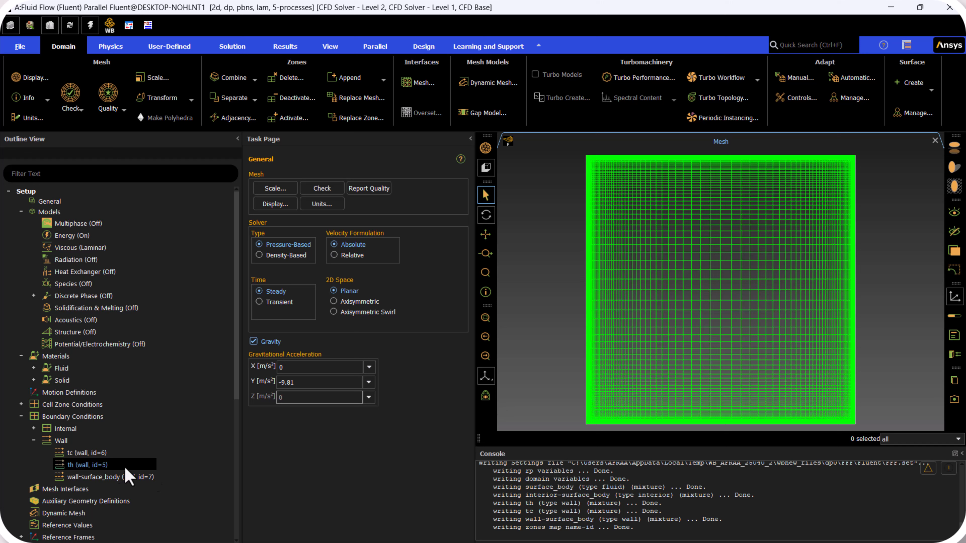
Set the tc wall's thermal condition to a Temperature of 300 K and apply it.
click(77, 453)
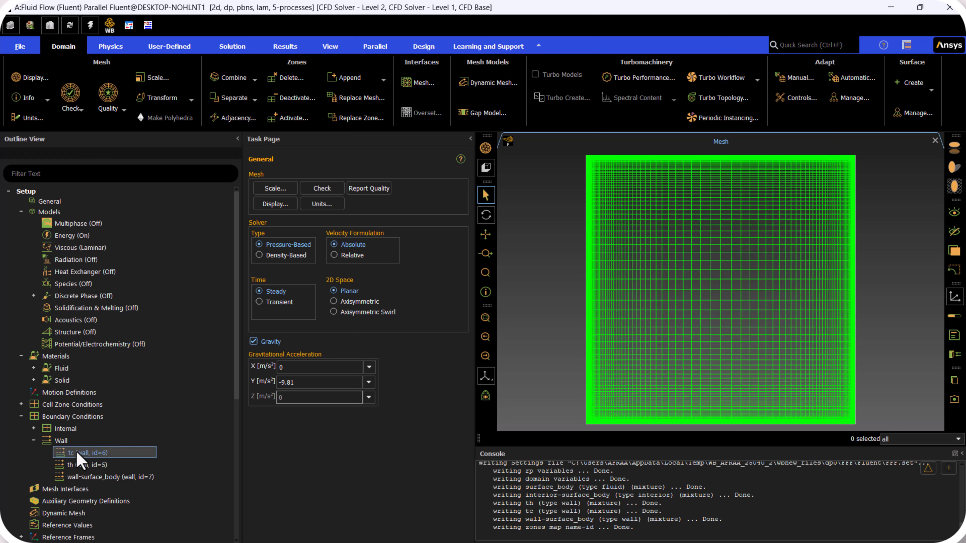
double_click(78, 452)
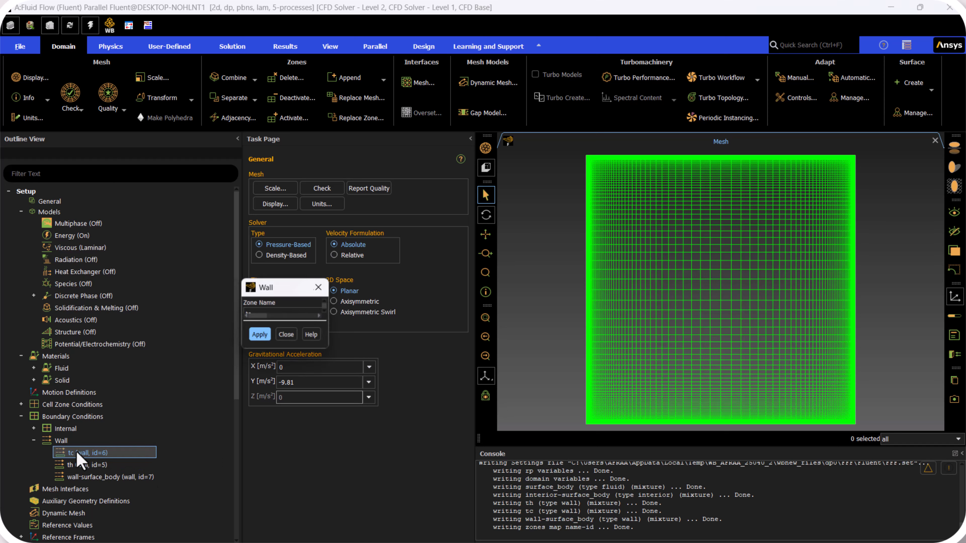
click(388, 214)
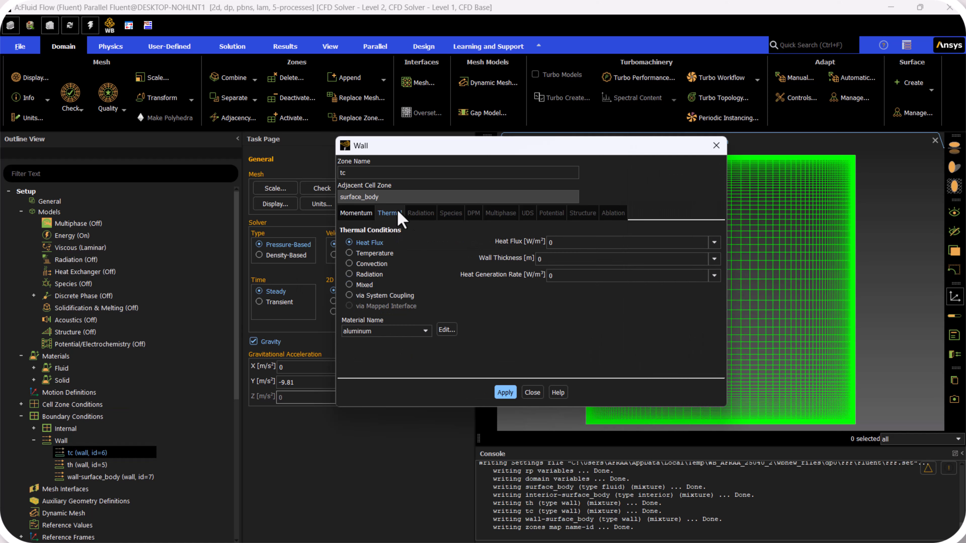
click(366, 253)
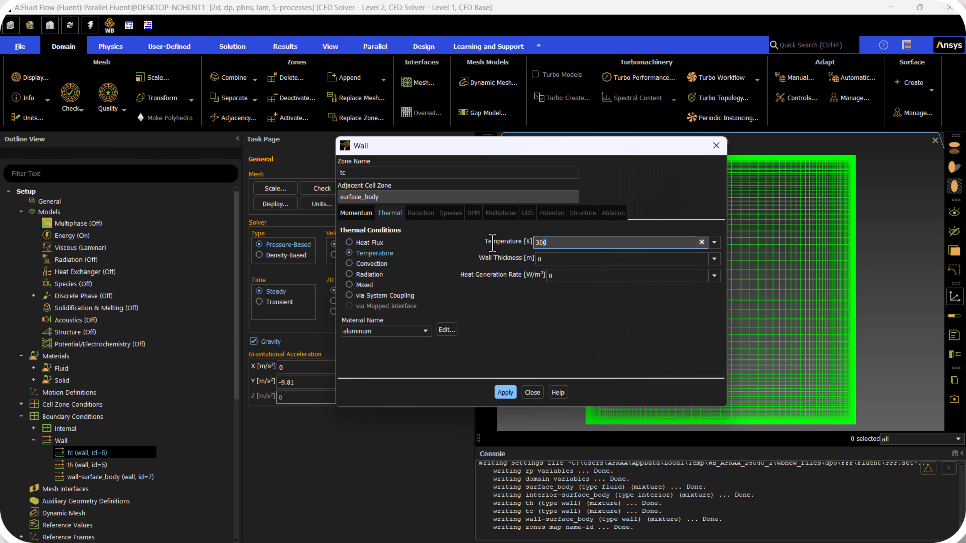
key(Tab)
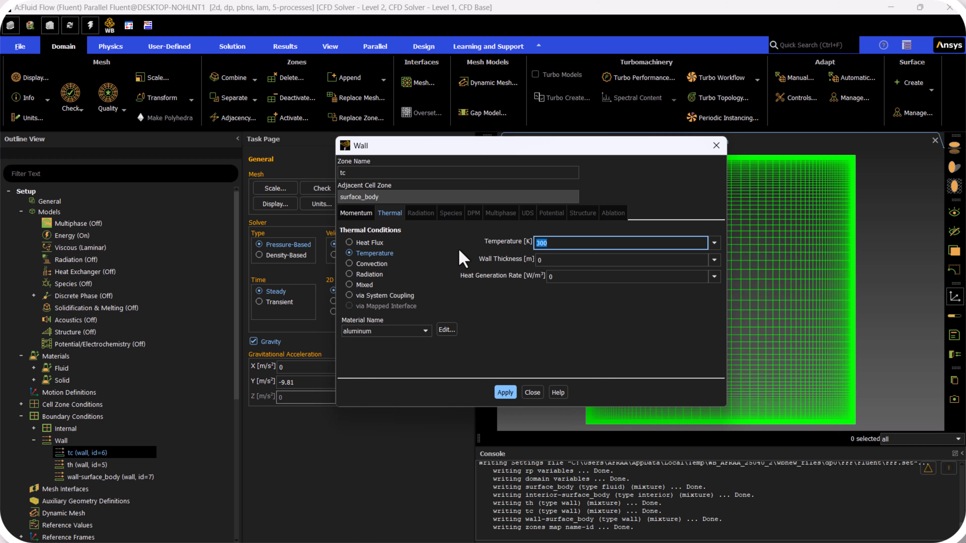
click(543, 231)
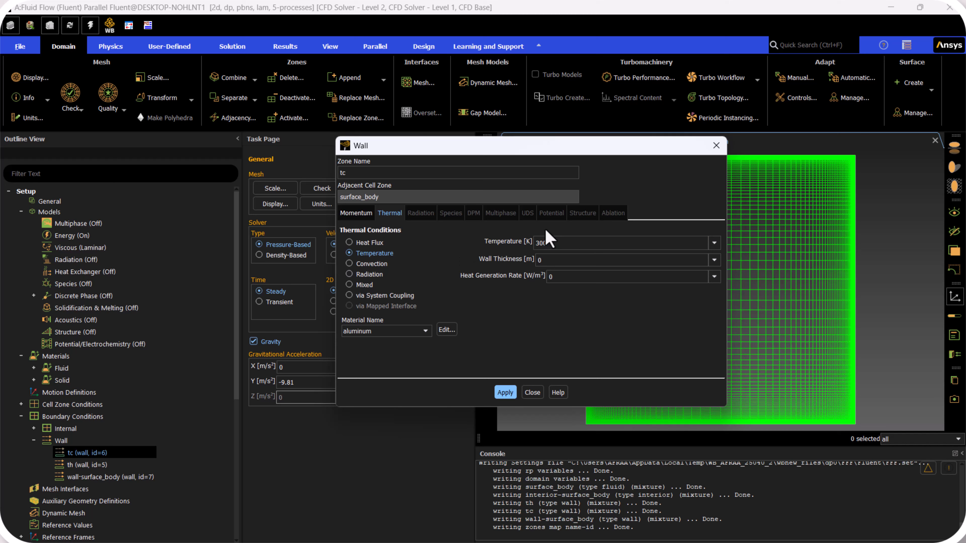
click(503, 393)
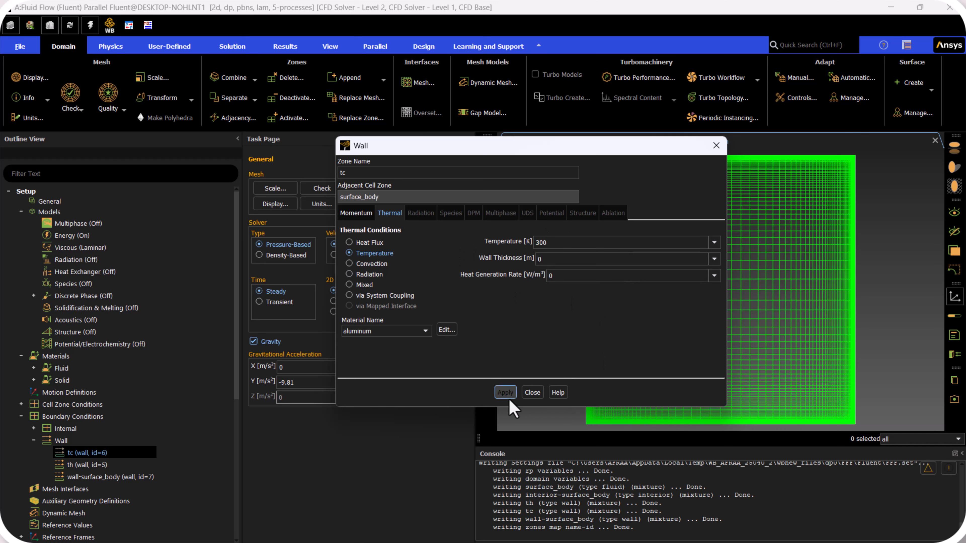
click(534, 394)
click(33, 440)
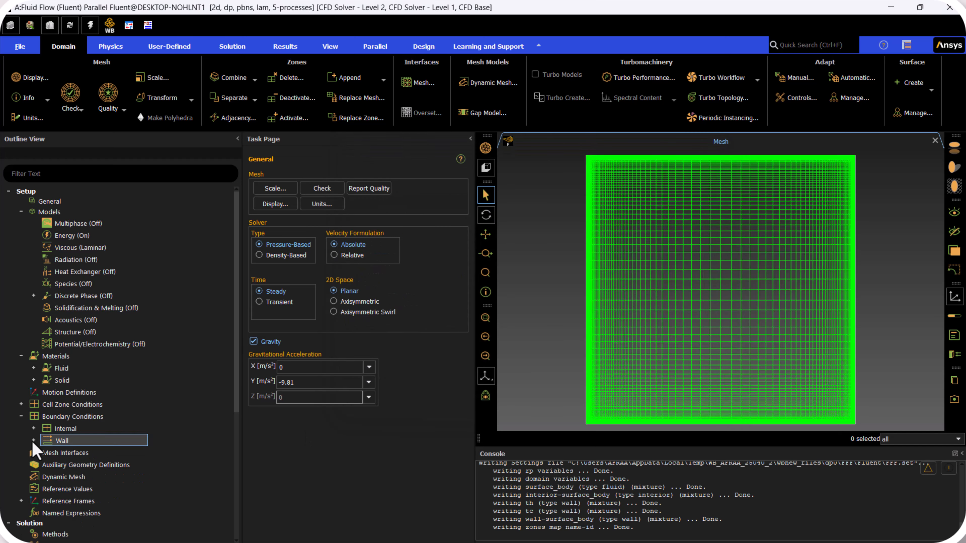
click(21, 416)
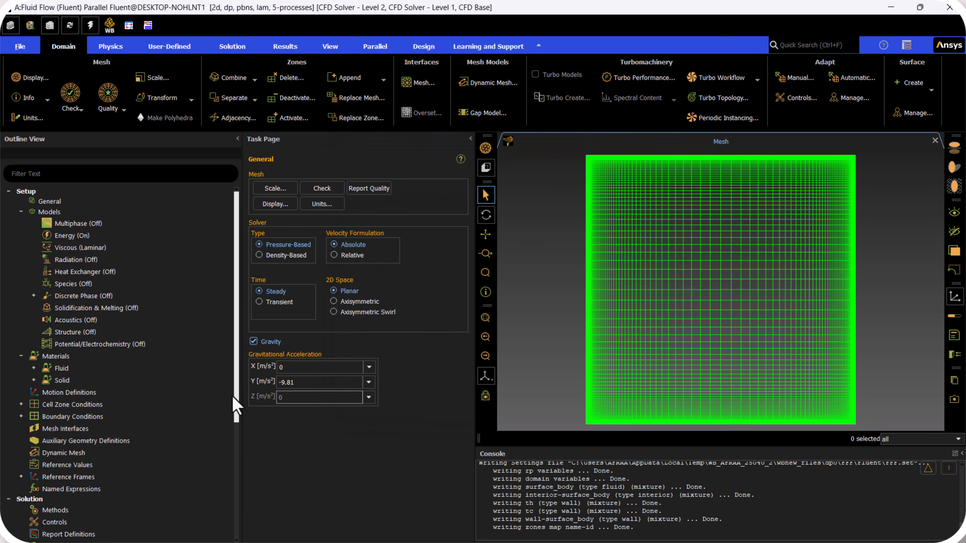
Initialize the solution with Standard Initialization, computing the initial values from all-zones.
drag(239, 403, 238, 512)
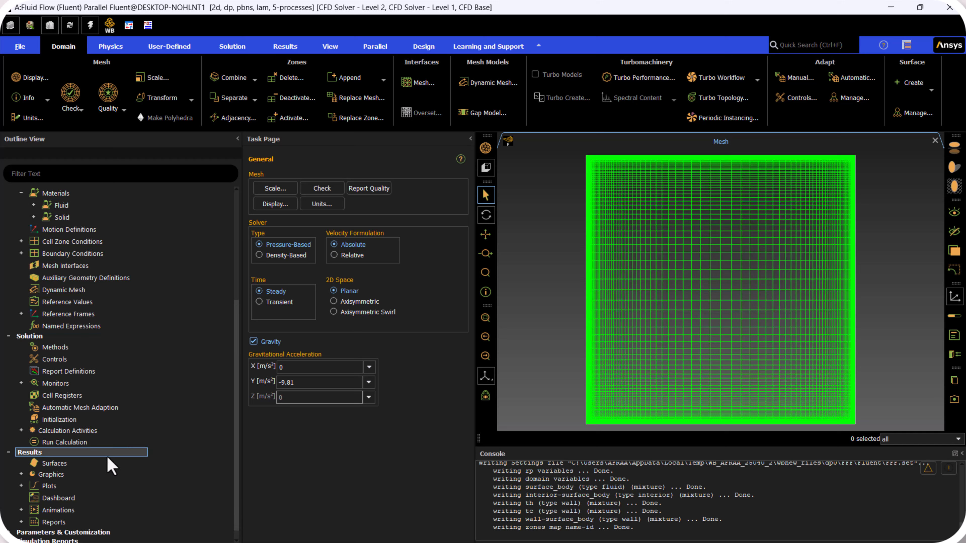
click(75, 420)
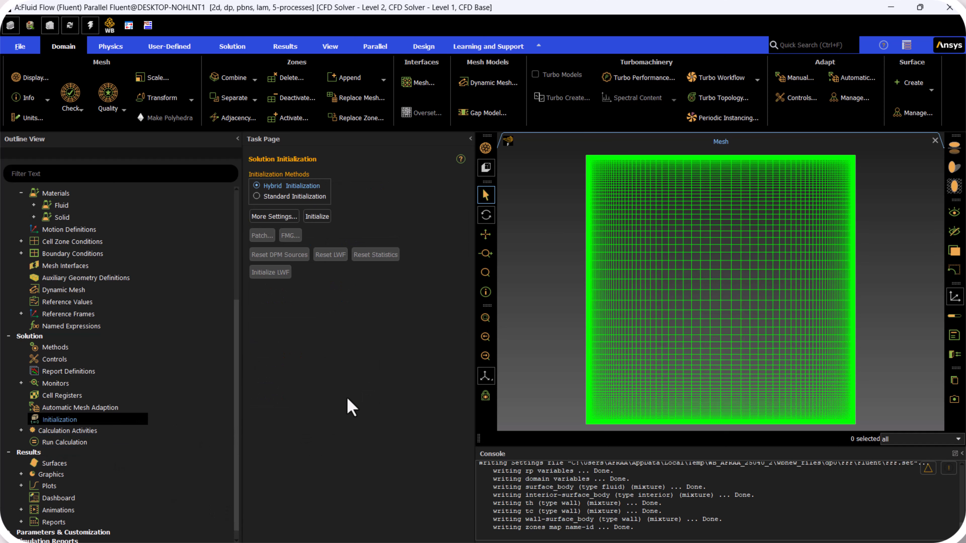
click(264, 196)
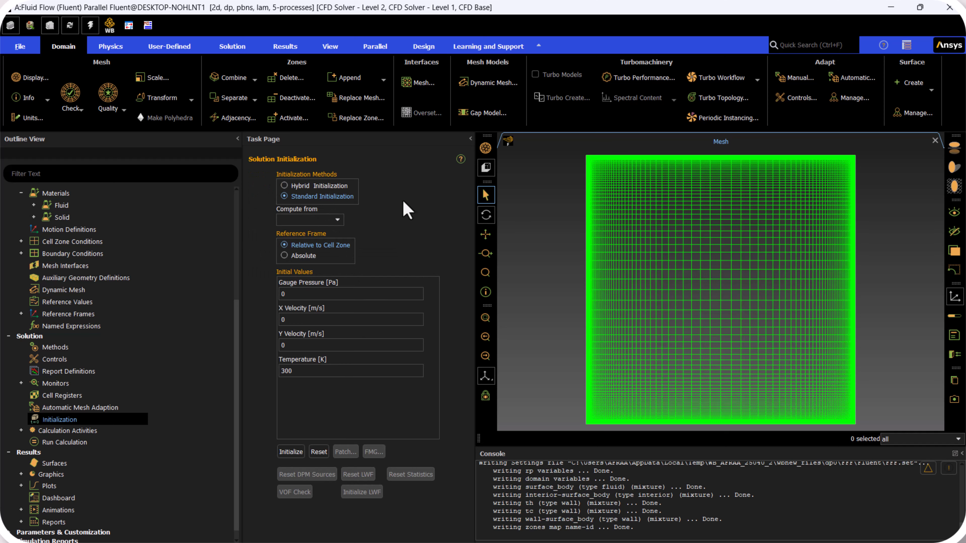
click(336, 220)
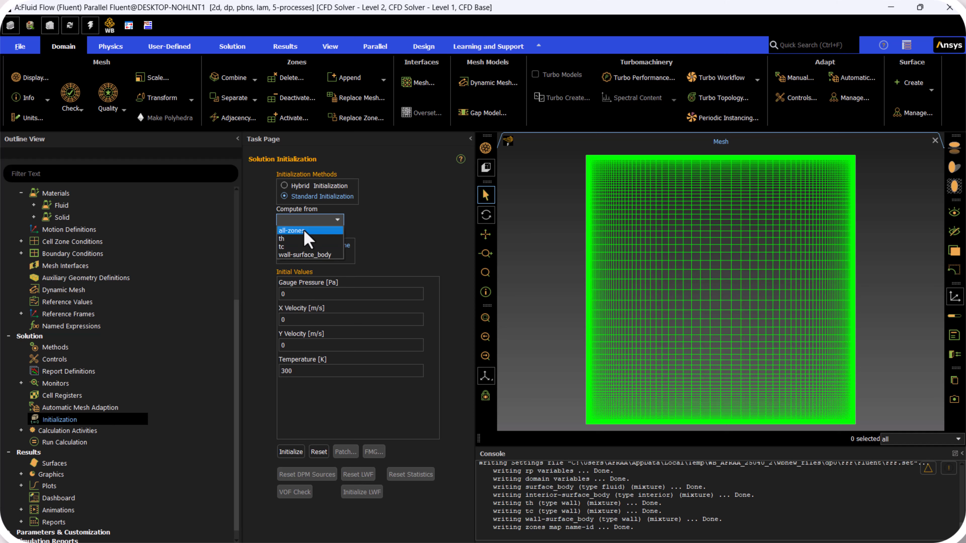
click(334, 228)
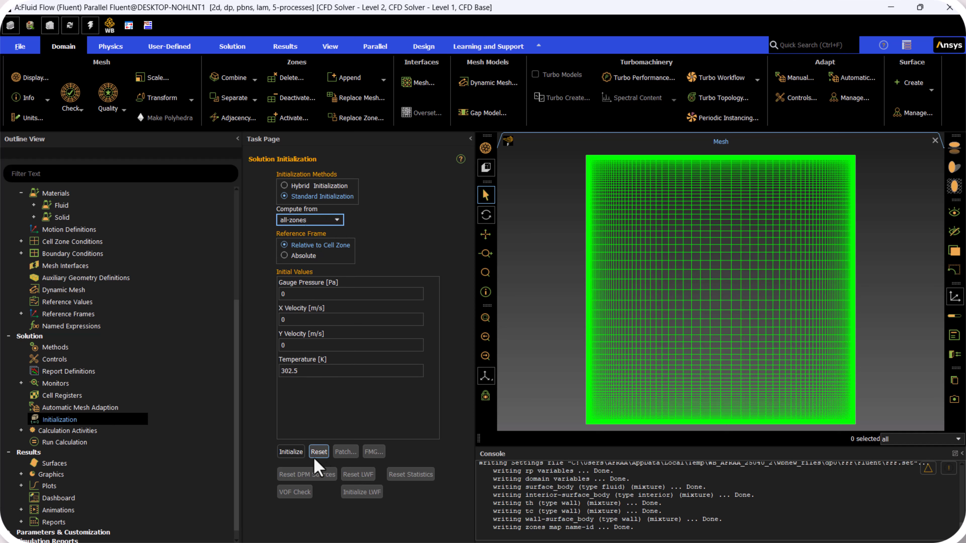
click(291, 451)
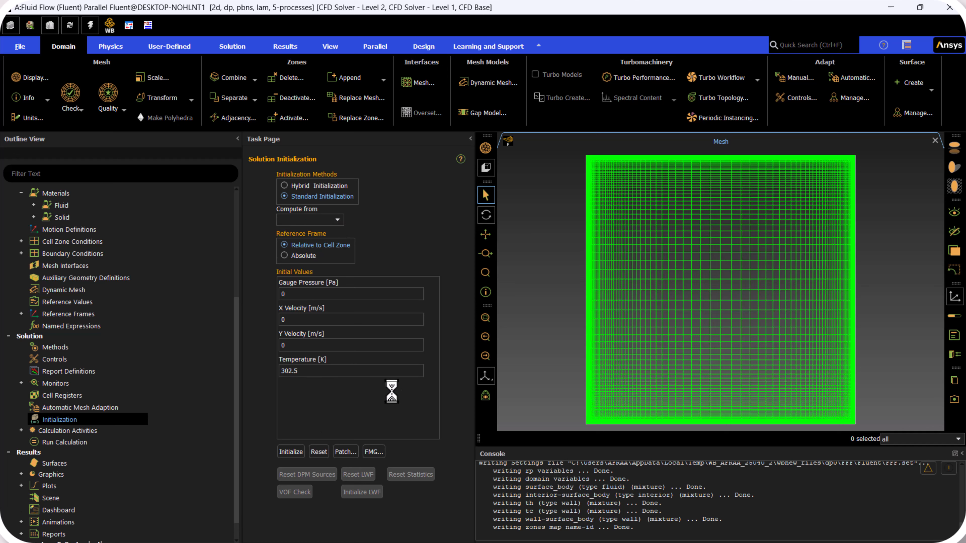
Run the calculation with 1000 iterations and acknowledge its completion.
click(78, 442)
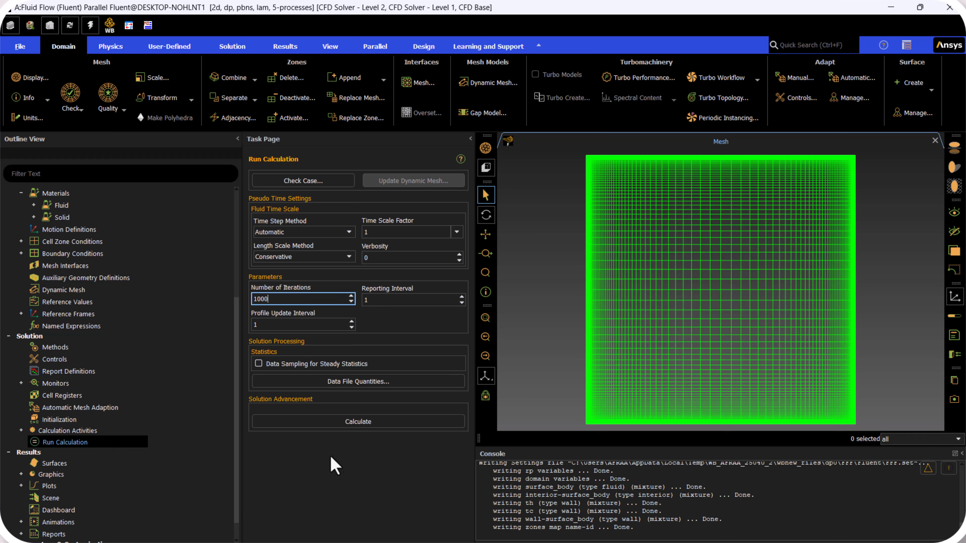
click(356, 421)
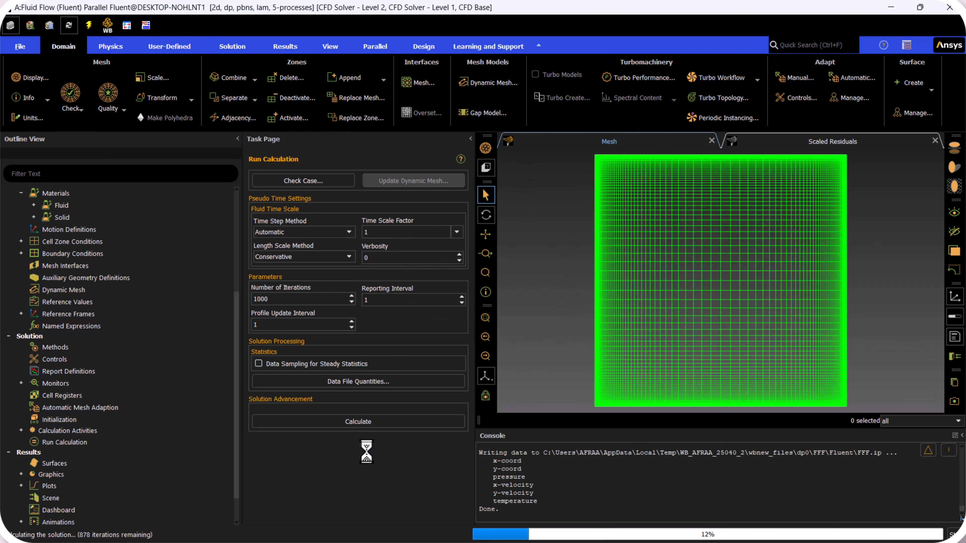
click(503, 293)
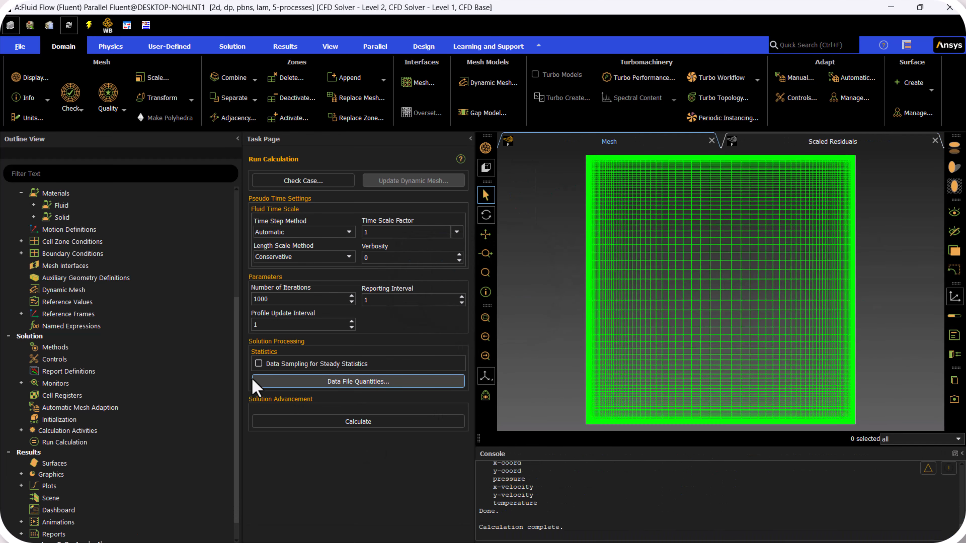
Switch to Workbench, open the Results of the fluid flow system in CFD-Post, and orient the view along +Z.
click(891, 9)
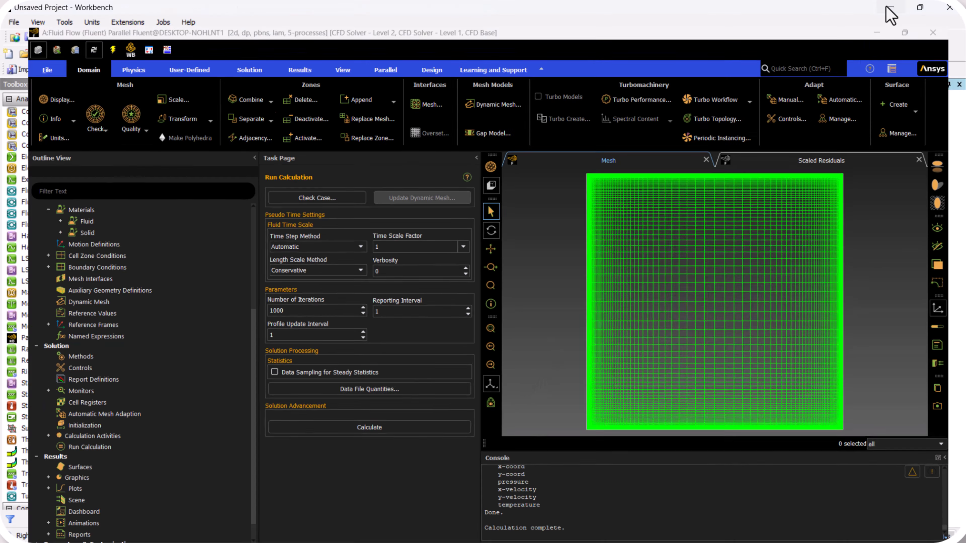
right_click(234, 204)
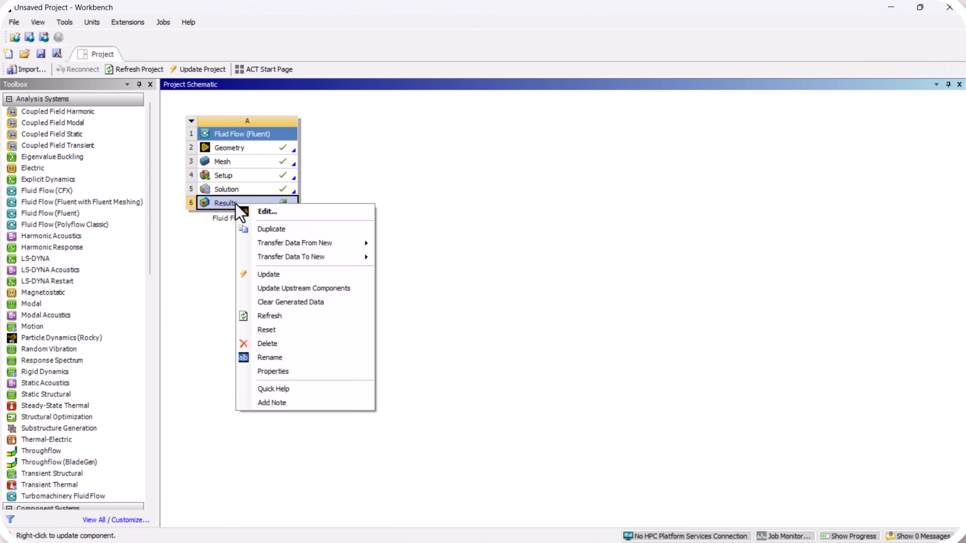
click(262, 212)
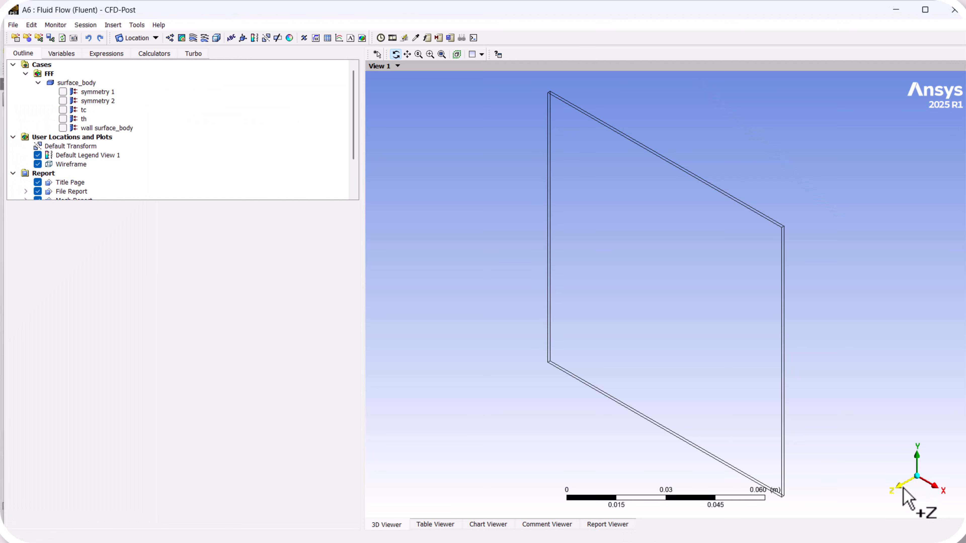
click(908, 497)
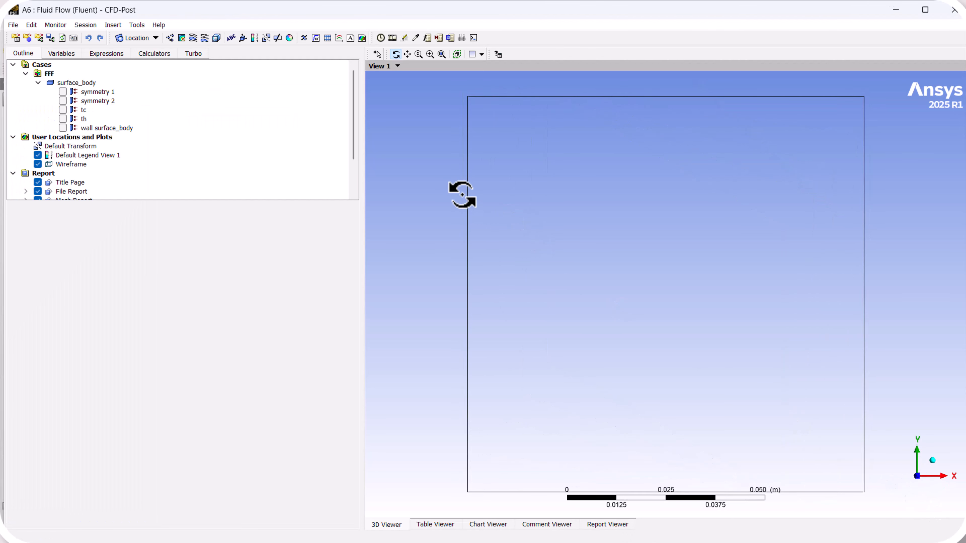
Insert a contour plot of Pressure on symmetry 1 with the Global range and 11 contours, and apply it.
click(182, 38)
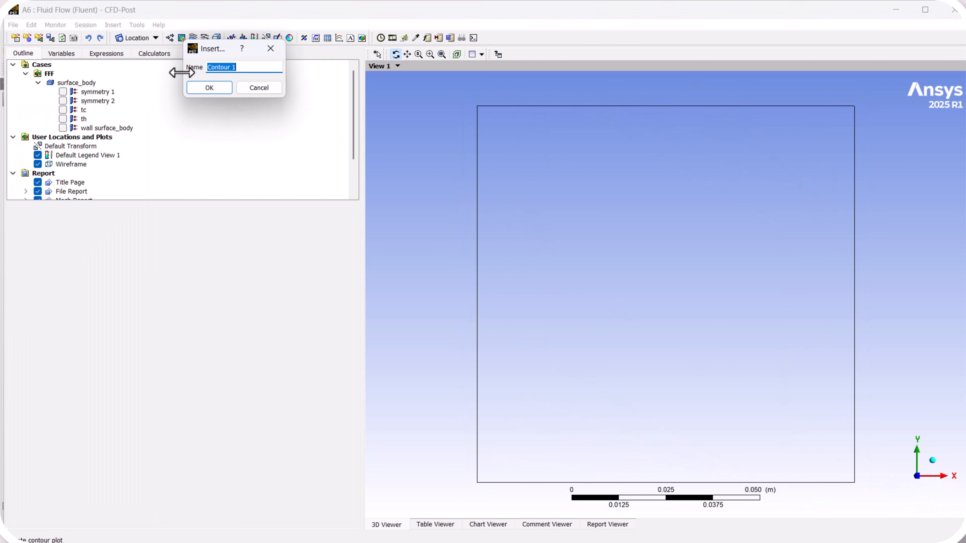
click(224, 91)
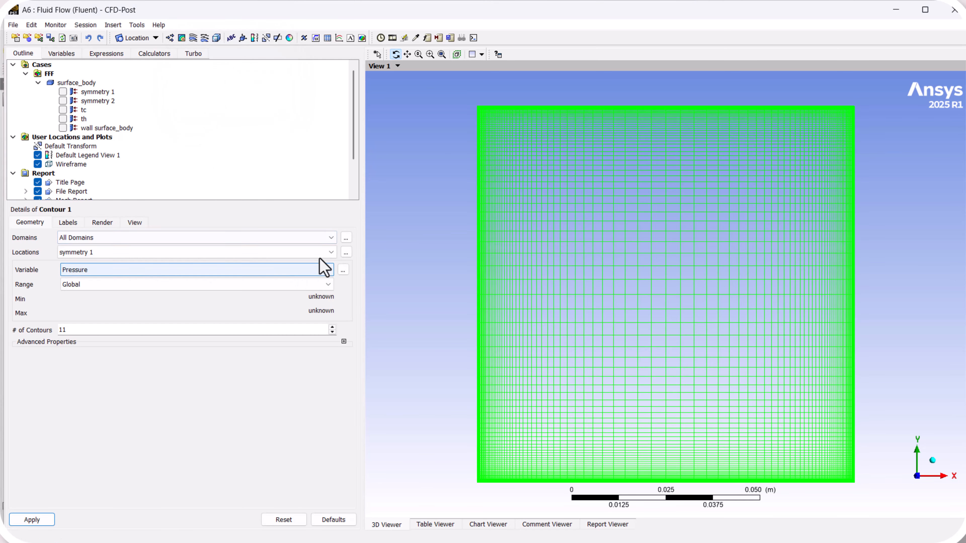
click(122, 269)
click(102, 330)
click(42, 519)
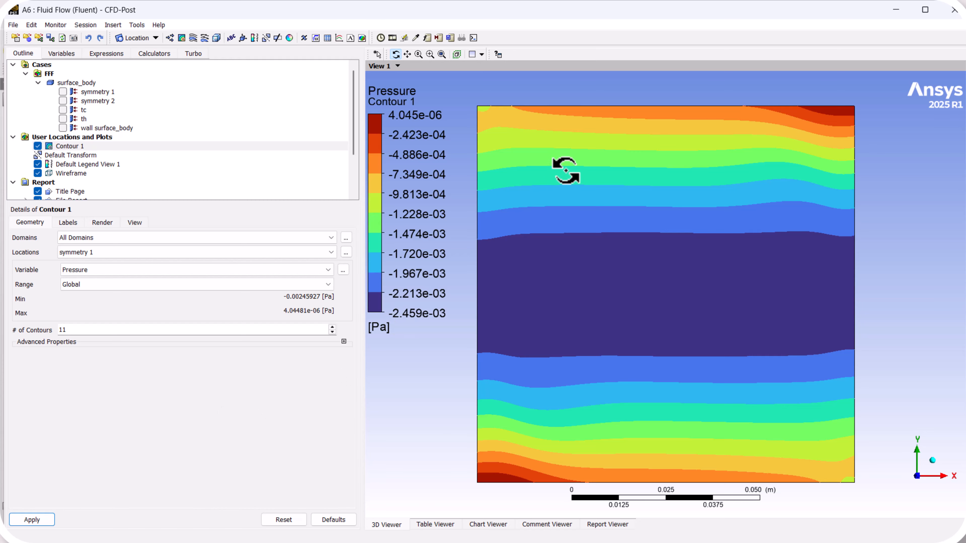
scroll(565, 170, down, 1)
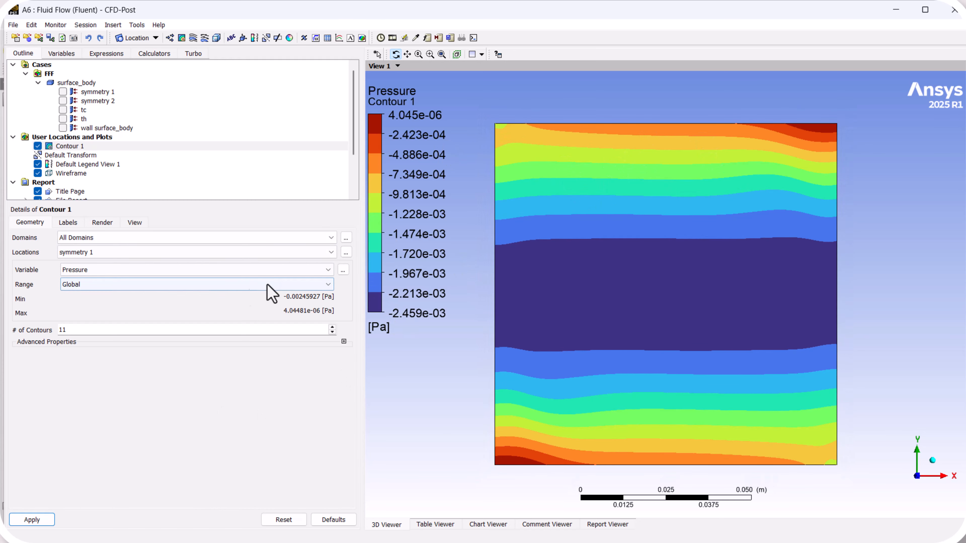
Switch the contour plot's variable to Velocity, apply it, and view the velocity field on symmetry 1.
click(328, 270)
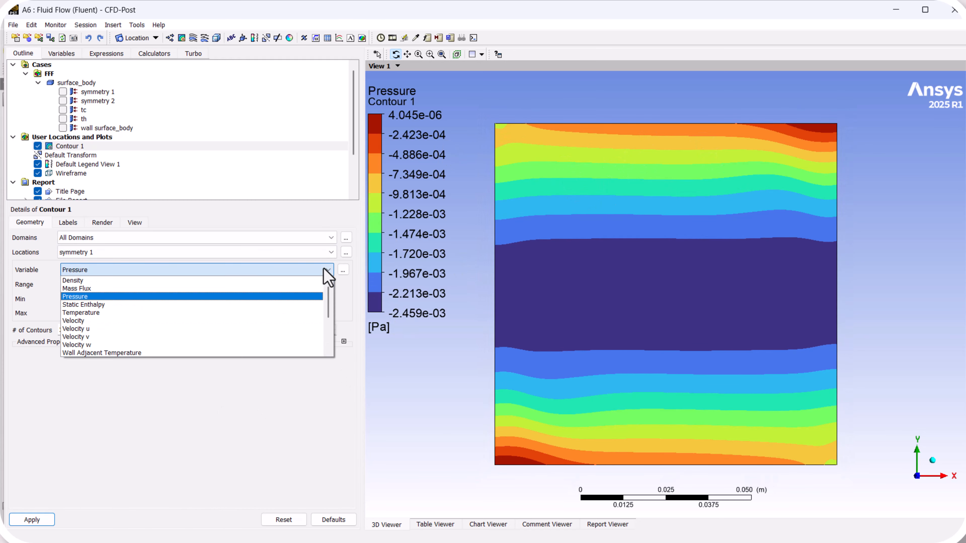
click(98, 322)
click(32, 519)
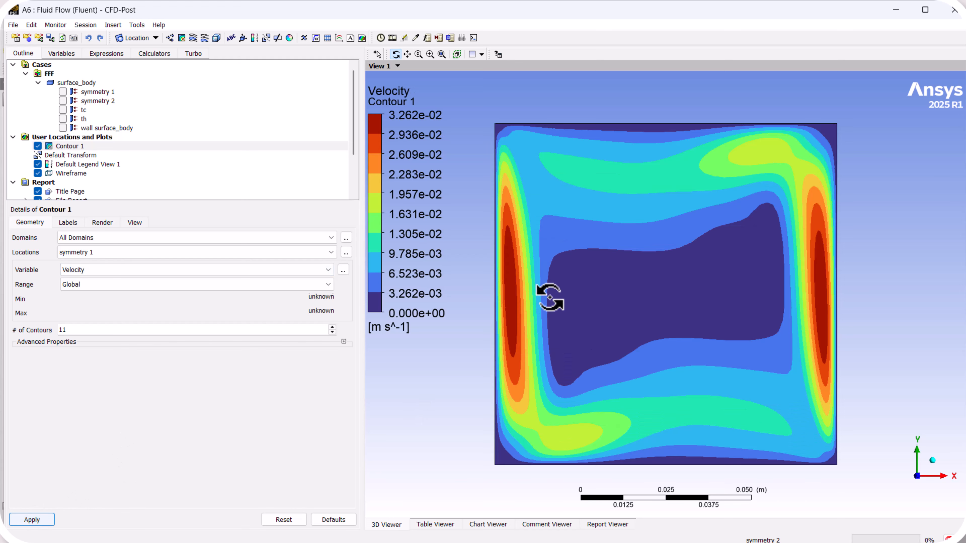
scroll(599, 209, down, 2)
scroll(559, 236, up, 1)
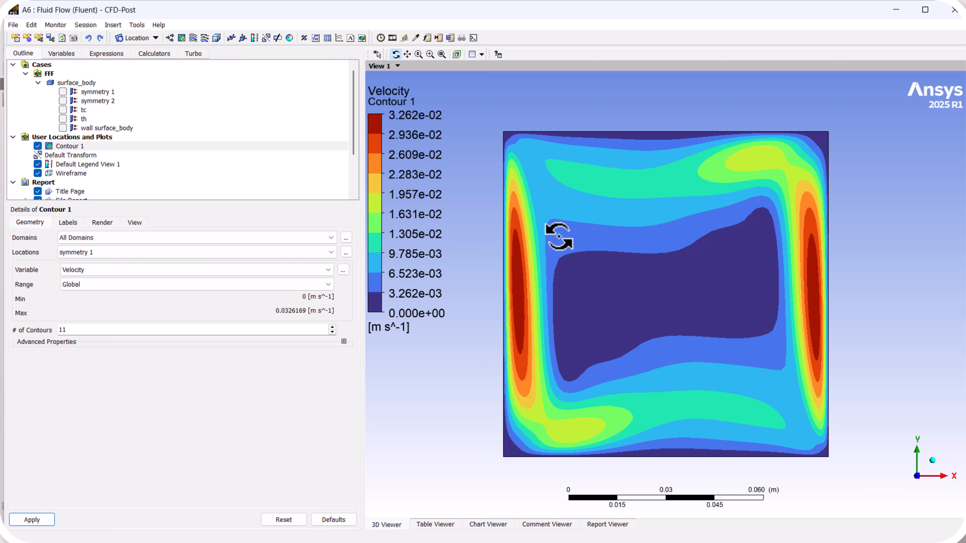
scroll(557, 211, down, 1)
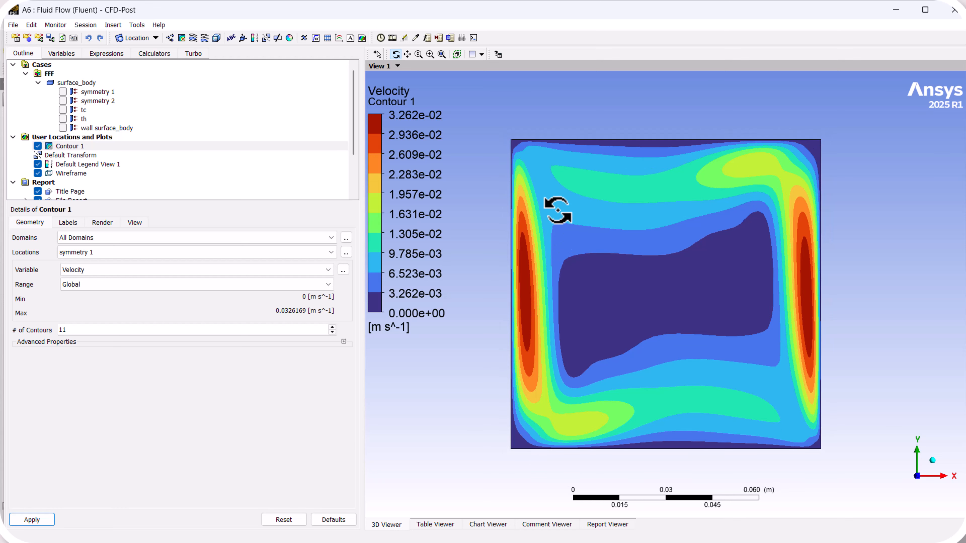
scroll(557, 211, down, 1)
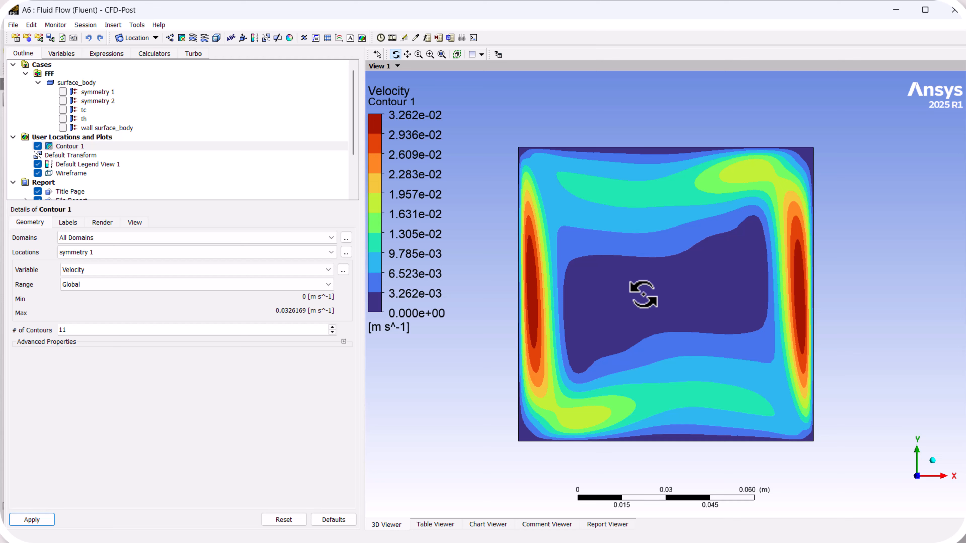
Switch the contour plot's variable to Temperature and apply it to show the temperature field.
click(119, 271)
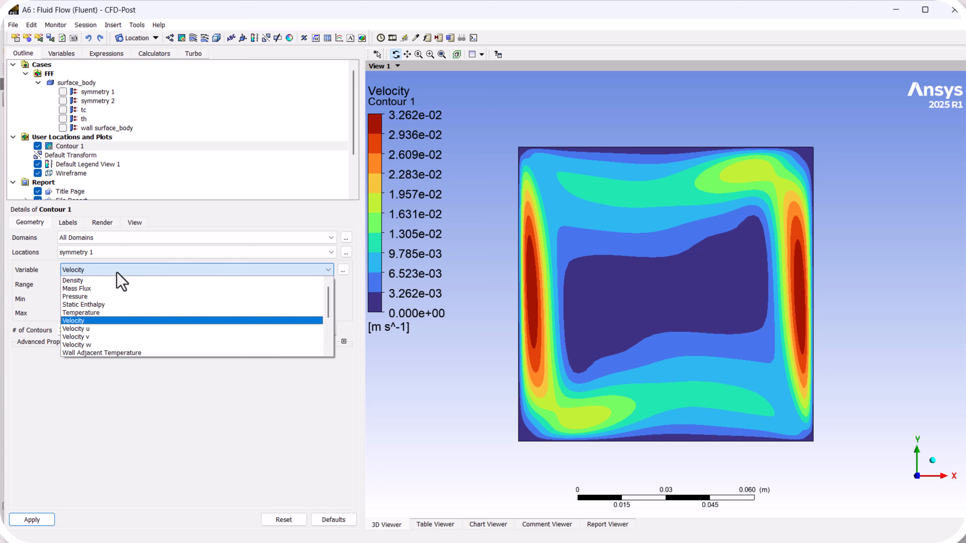
click(110, 313)
click(34, 519)
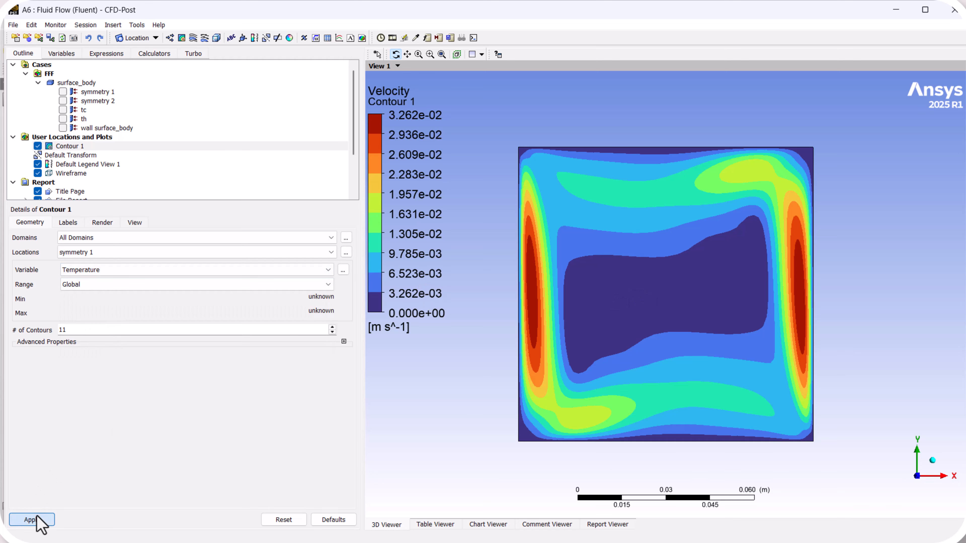
scroll(539, 220, down, 3)
scroll(531, 270, up, 3)
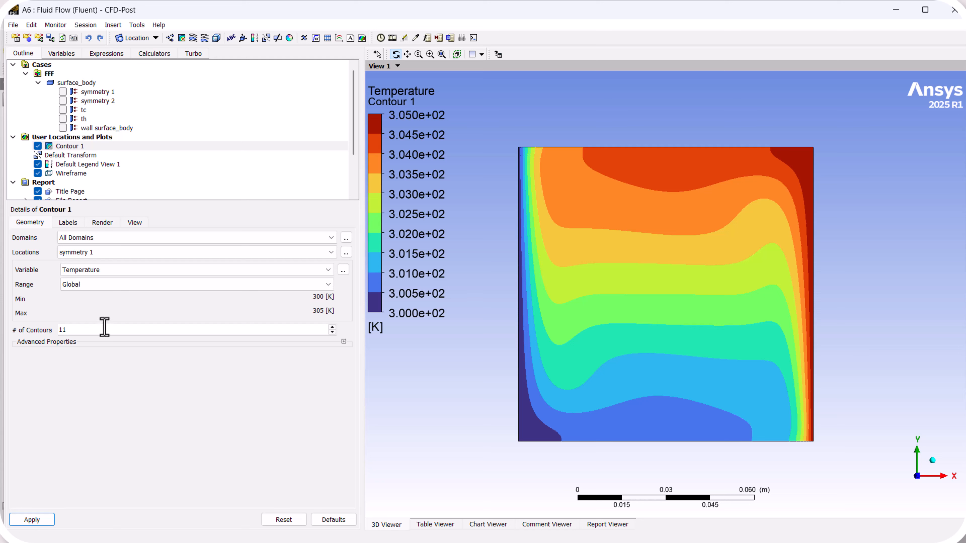
Increase the number of contours of the Temperature plot to 100 and apply the change.
drag(104, 330, 28, 330)
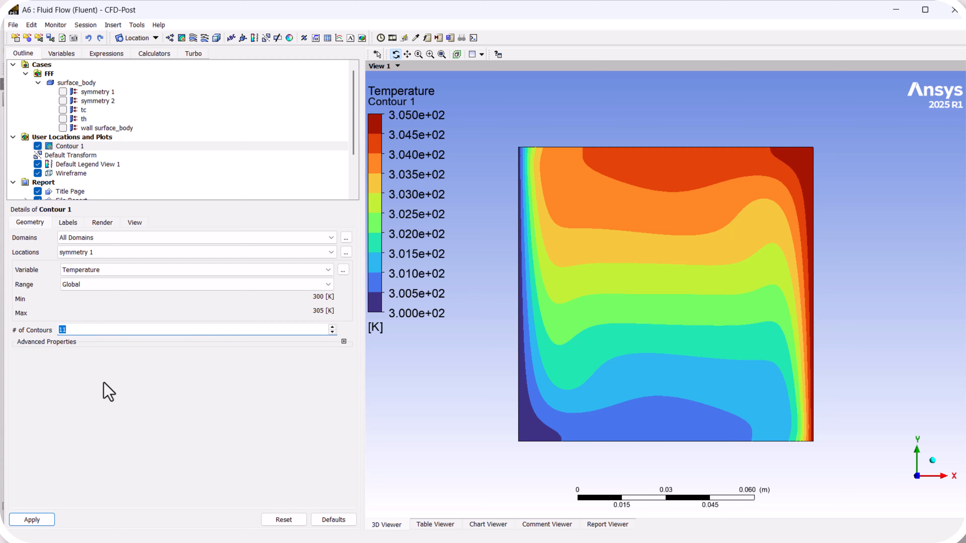
click(38, 521)
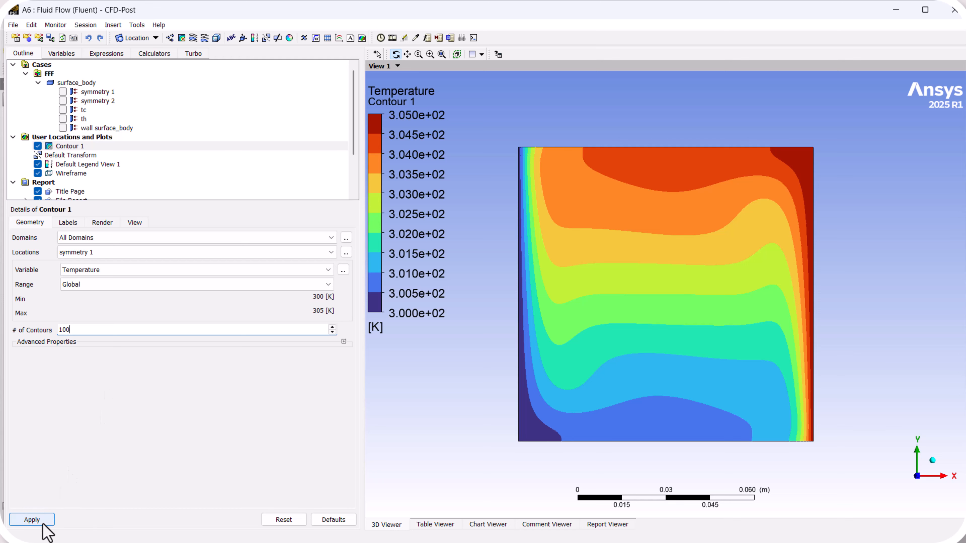
scroll(686, 175, down, 1)
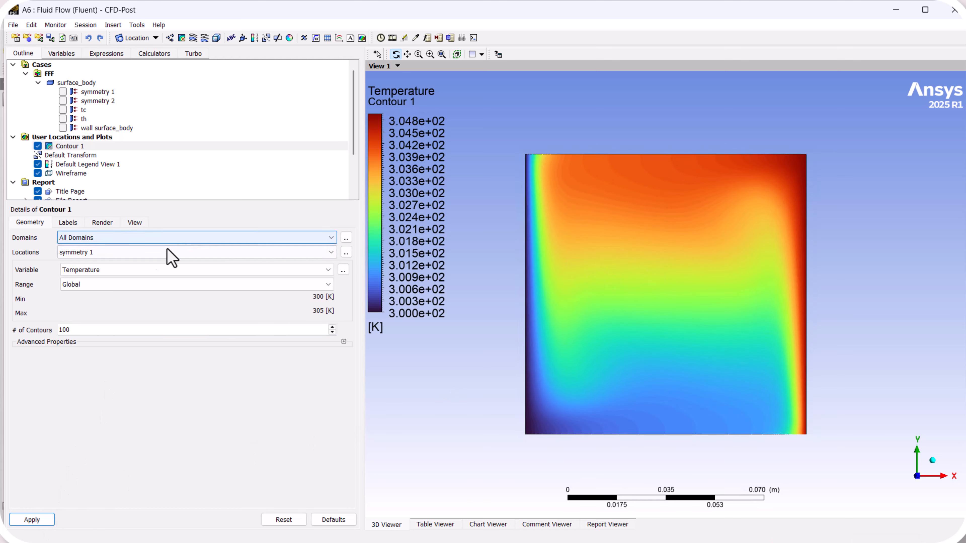
Show Velocity instead of Temperature in the 100-level contour plot and apply it.
click(121, 270)
click(101, 321)
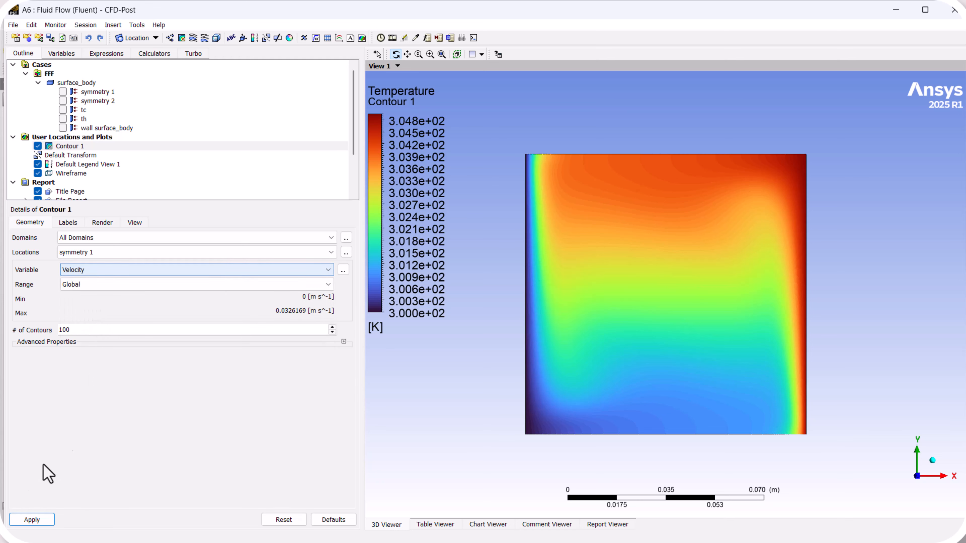
click(31, 520)
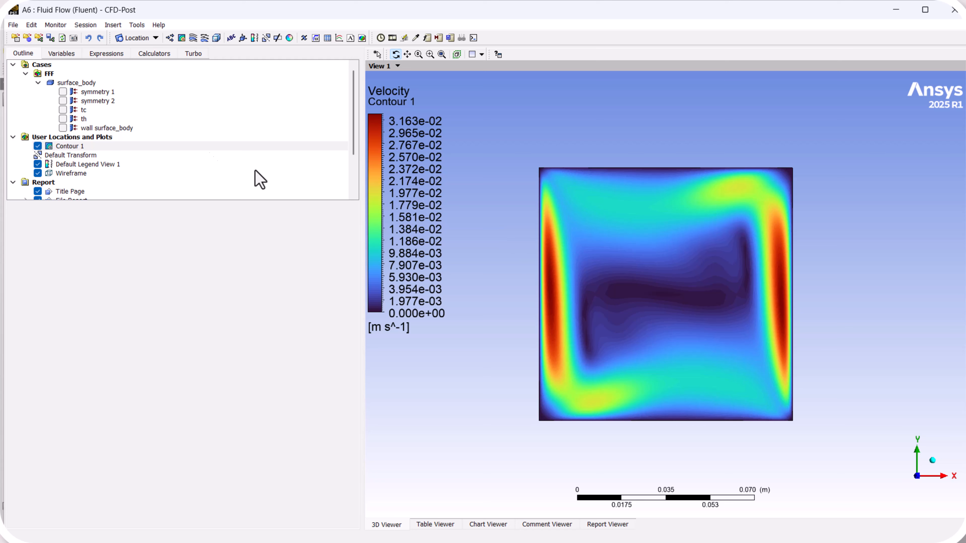
Insert a line location with the Two Points method from (0, 0, 0) to (0.1, 0.1, 0), and apply it.
click(113, 24)
mouse_move(128, 38)
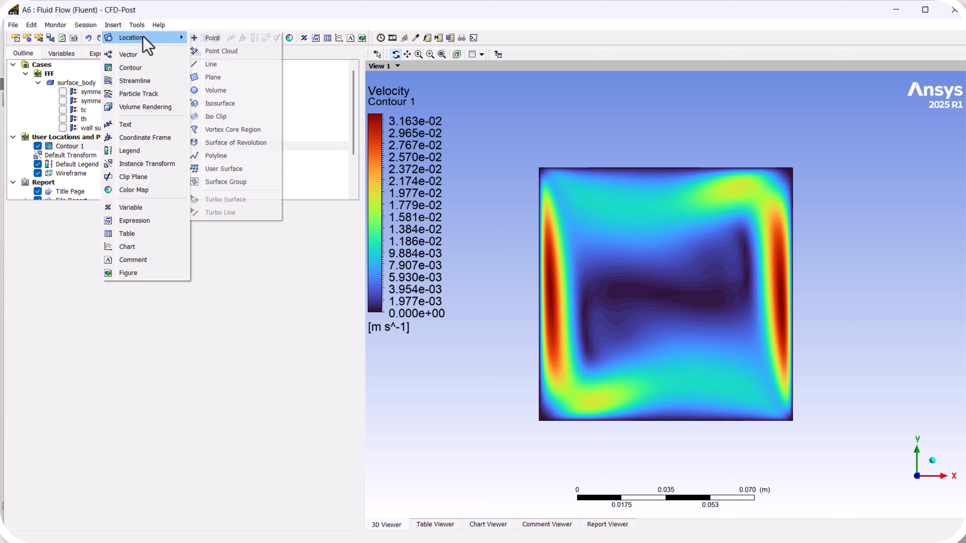
click(209, 63)
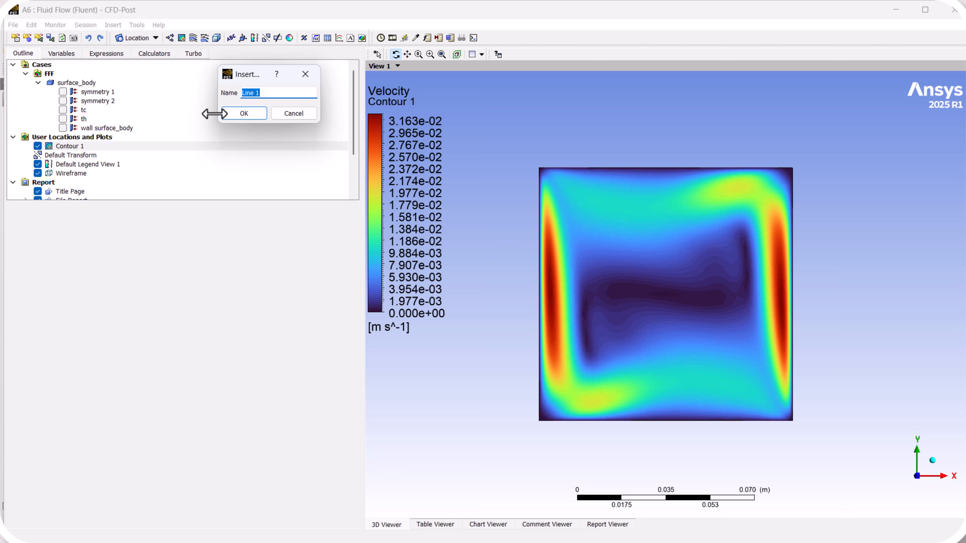
click(242, 114)
click(62, 277)
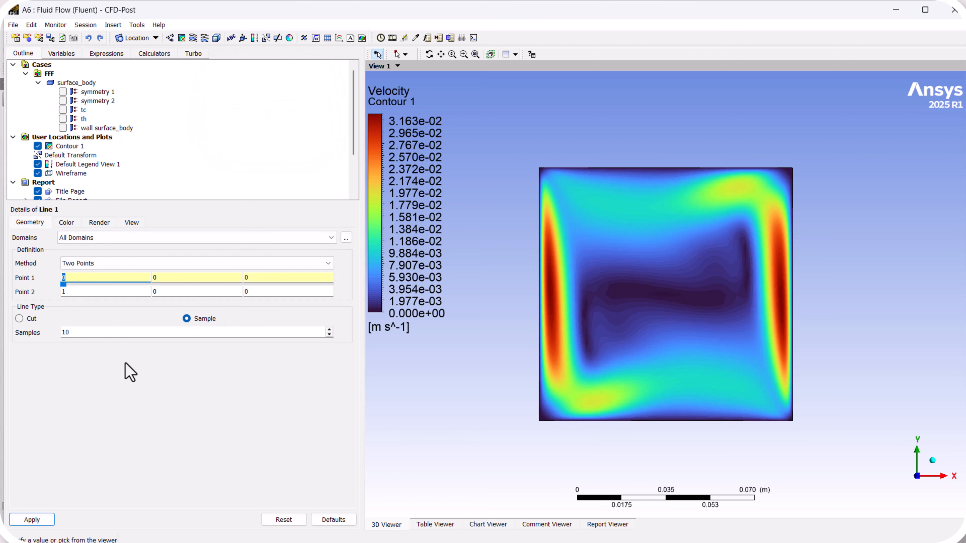
click(167, 277)
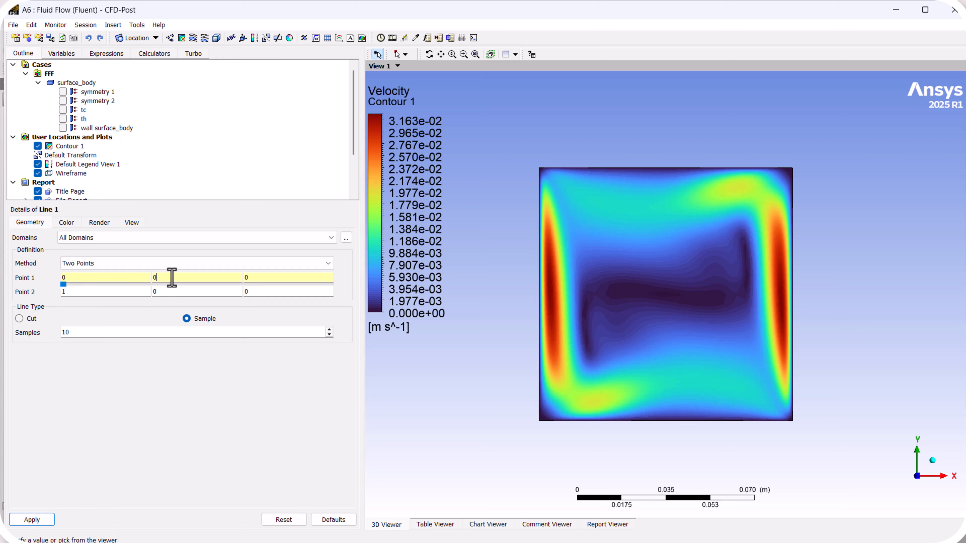
click(111, 292)
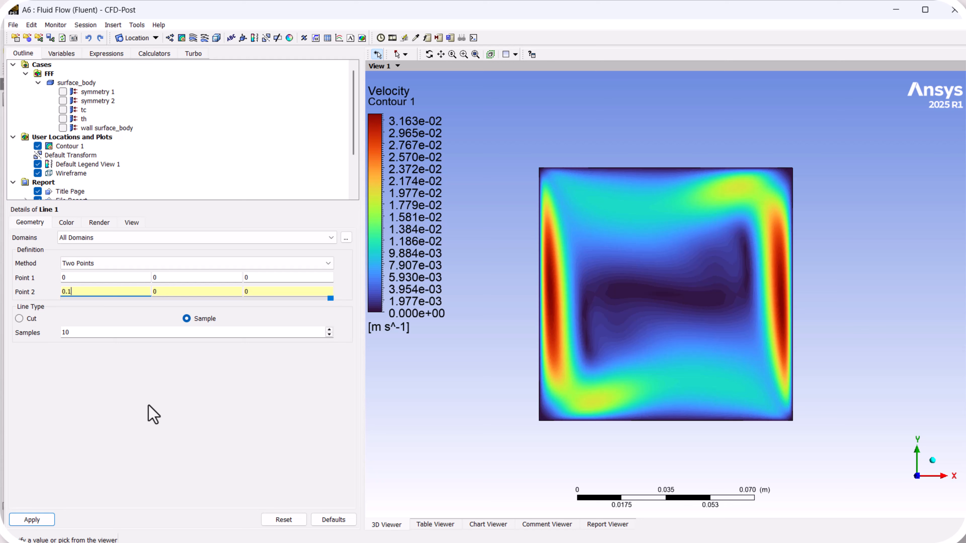
click(183, 290)
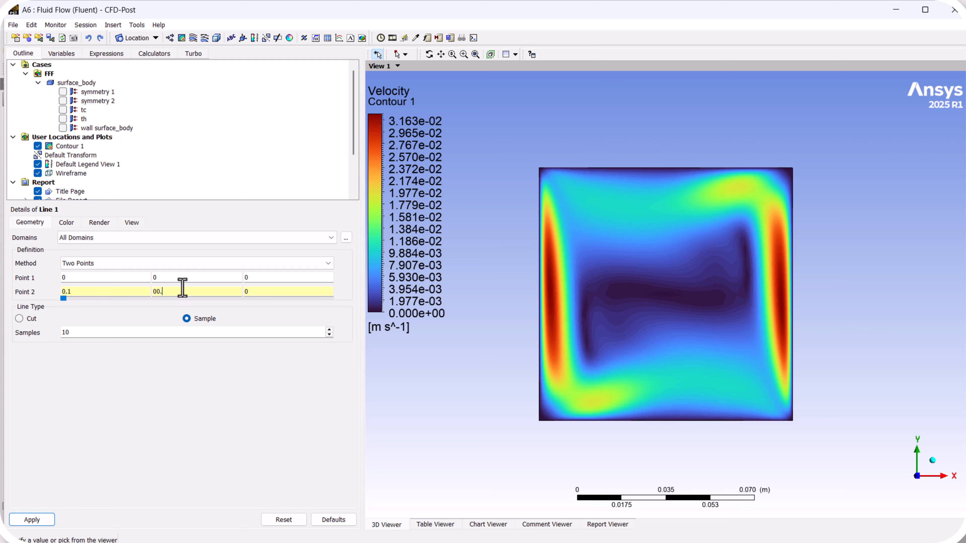
click(159, 292)
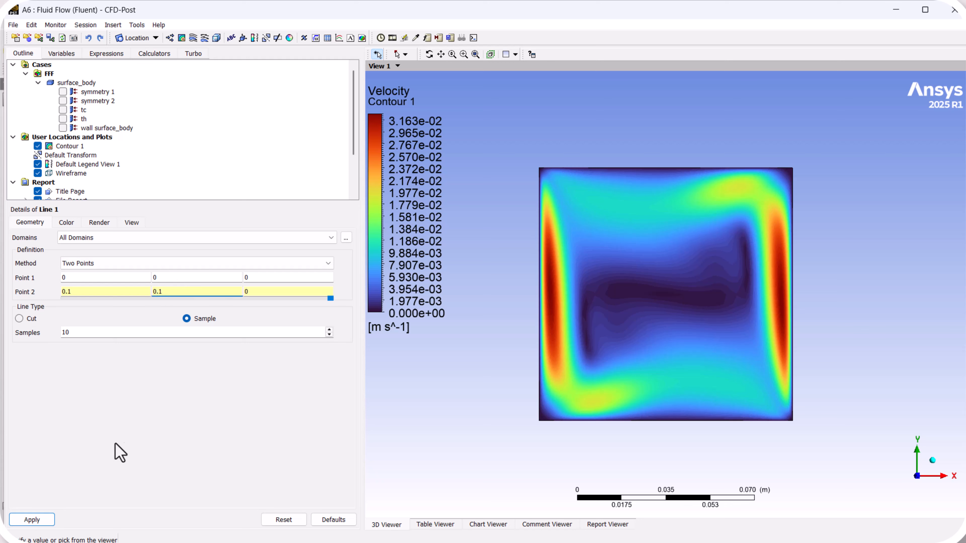
click(50, 524)
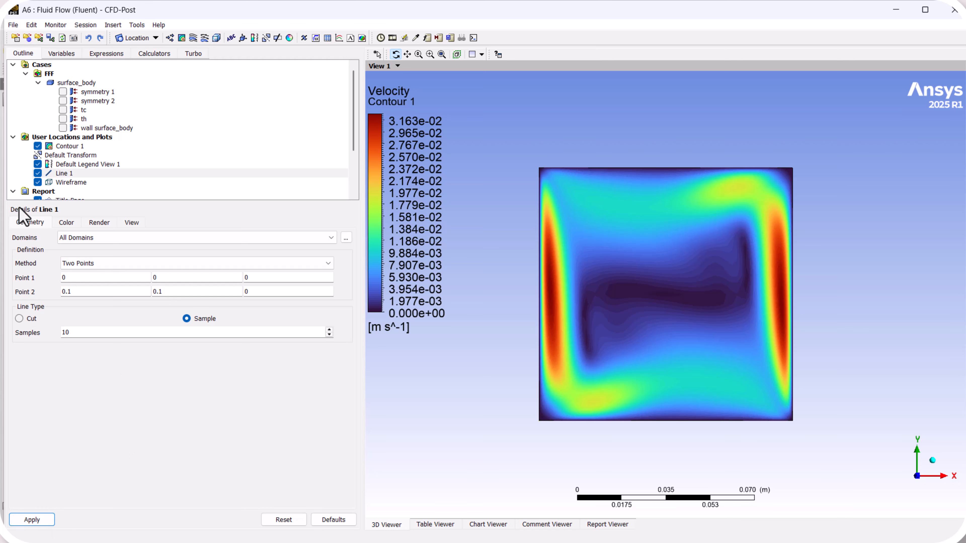
Hide Contour 1 and color the diagonal line by the variable Pressure with the Global range.
click(37, 146)
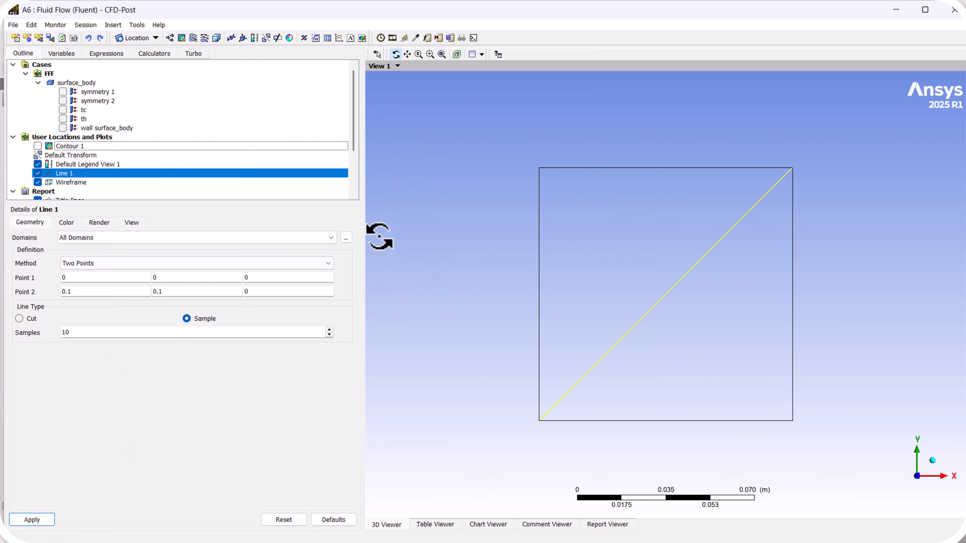
drag(517, 371, 663, 330)
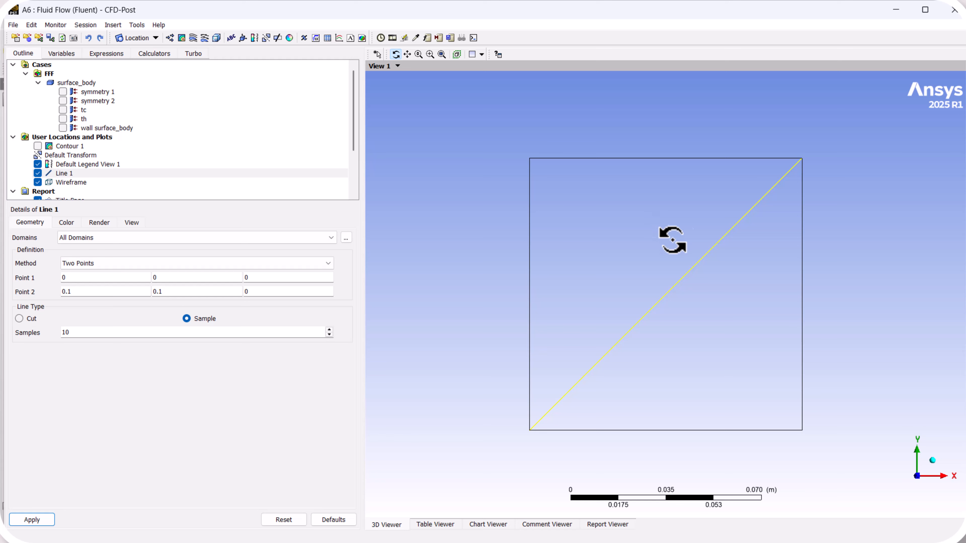
click(82, 173)
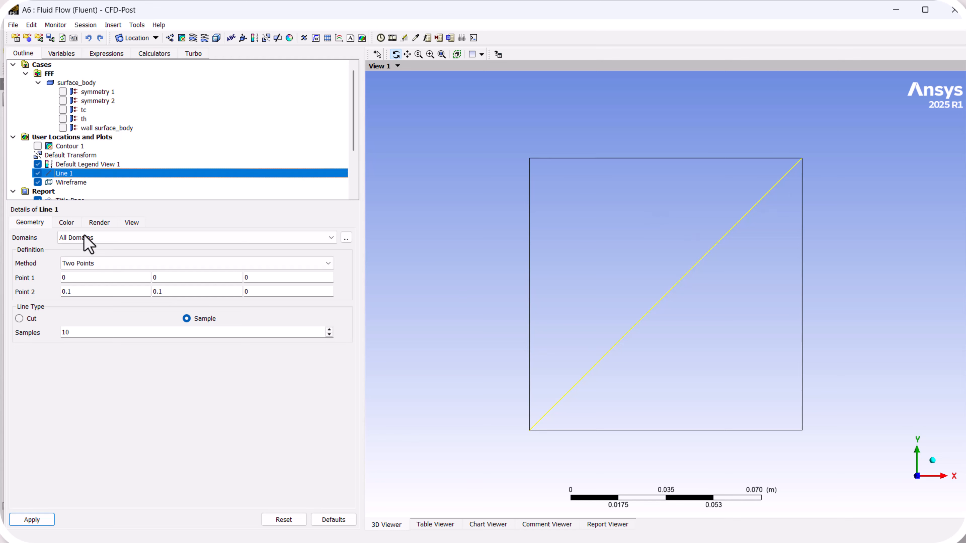
click(66, 222)
click(81, 239)
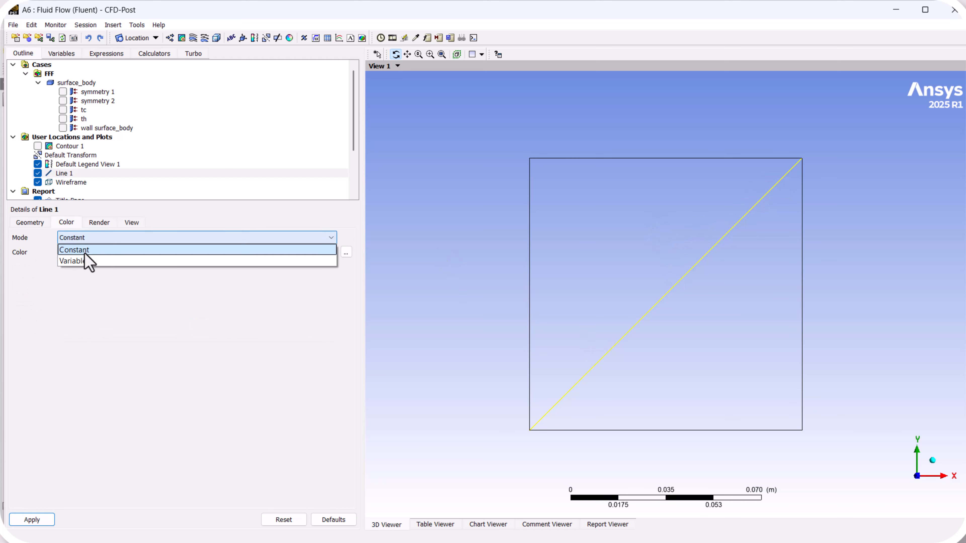
click(88, 261)
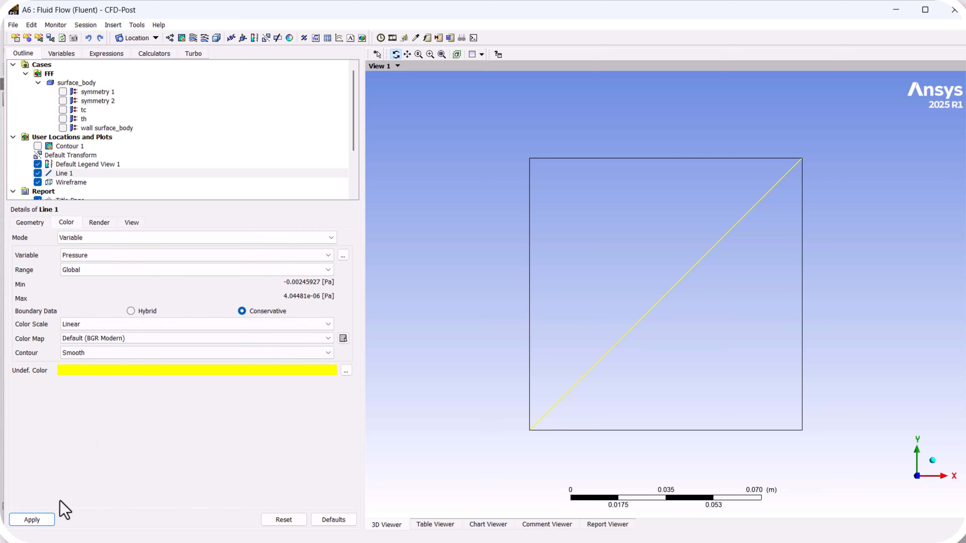
click(38, 521)
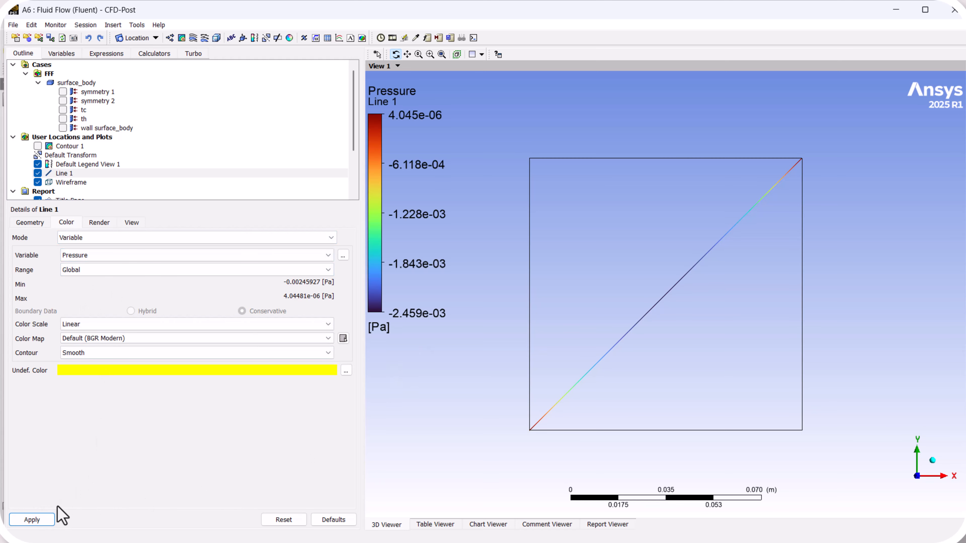
click(31, 522)
scroll(598, 303, down, 1)
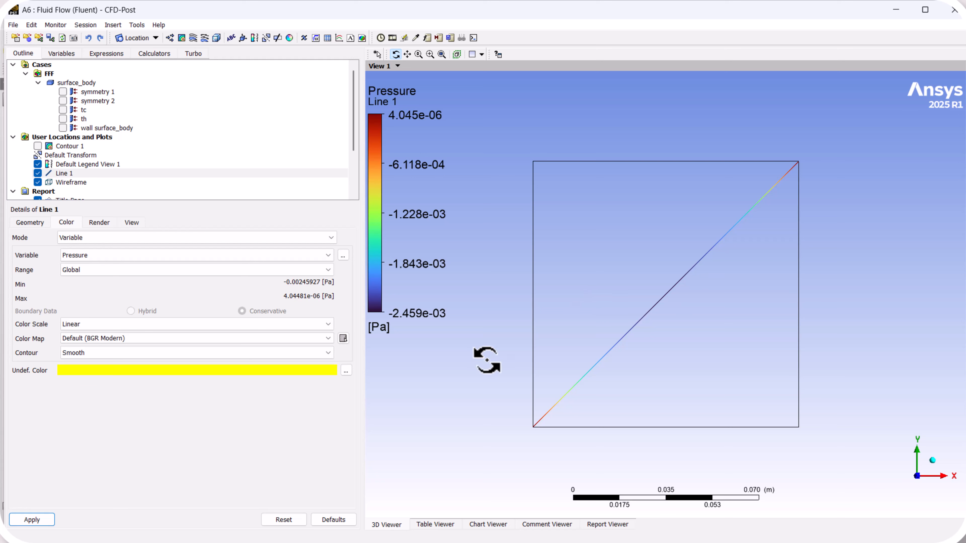
Change the diagonal line's color variable to Velocity and apply it.
click(83, 255)
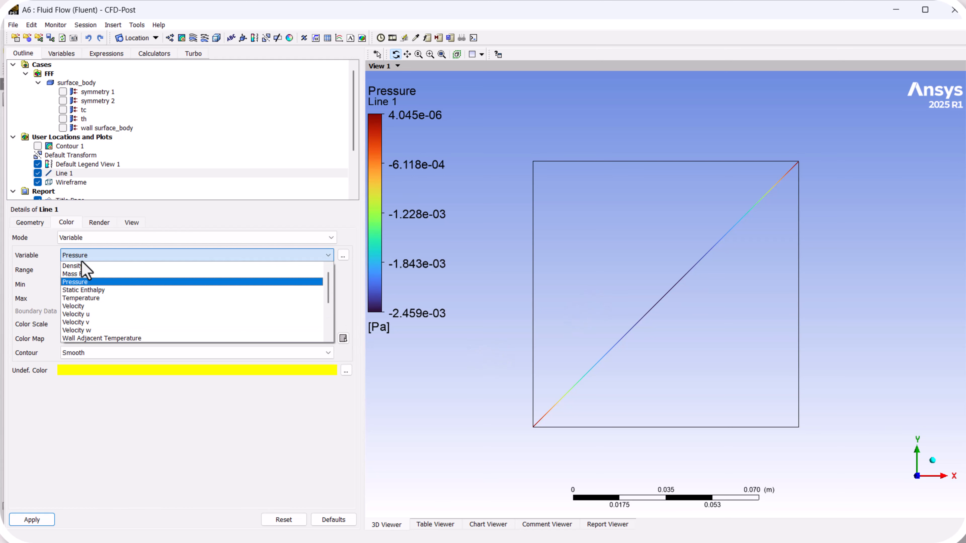
click(88, 306)
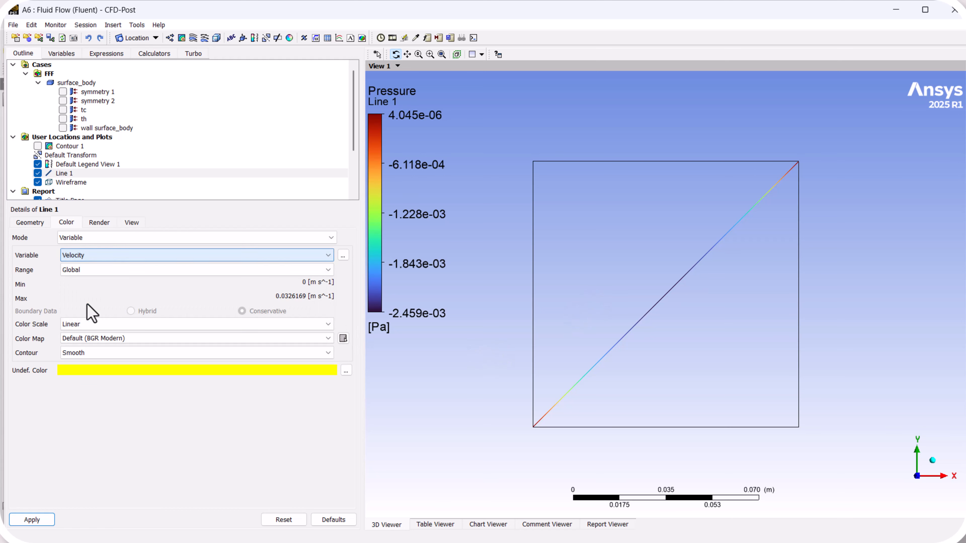
click(35, 521)
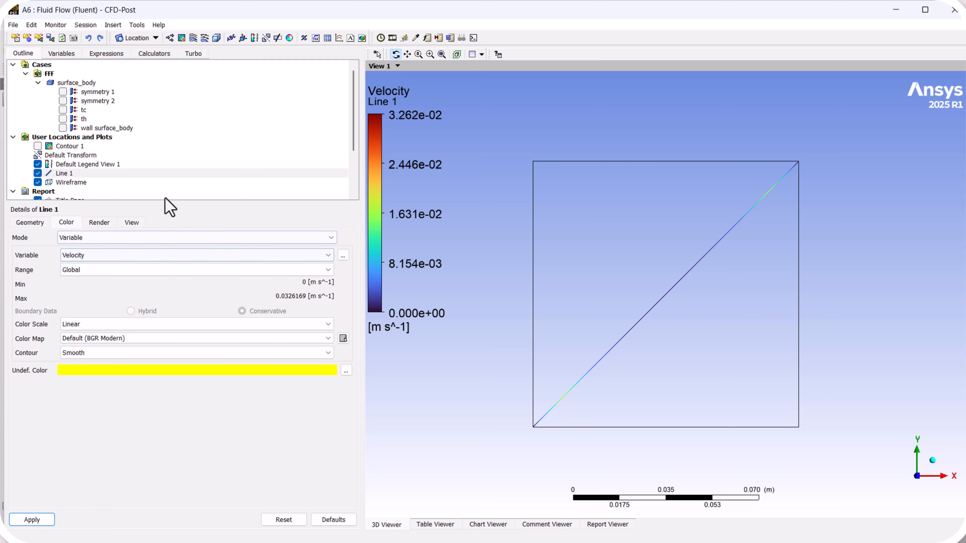
Insert an XY - Line chart and set the data source location of Series 1 to Line 1.
click(112, 25)
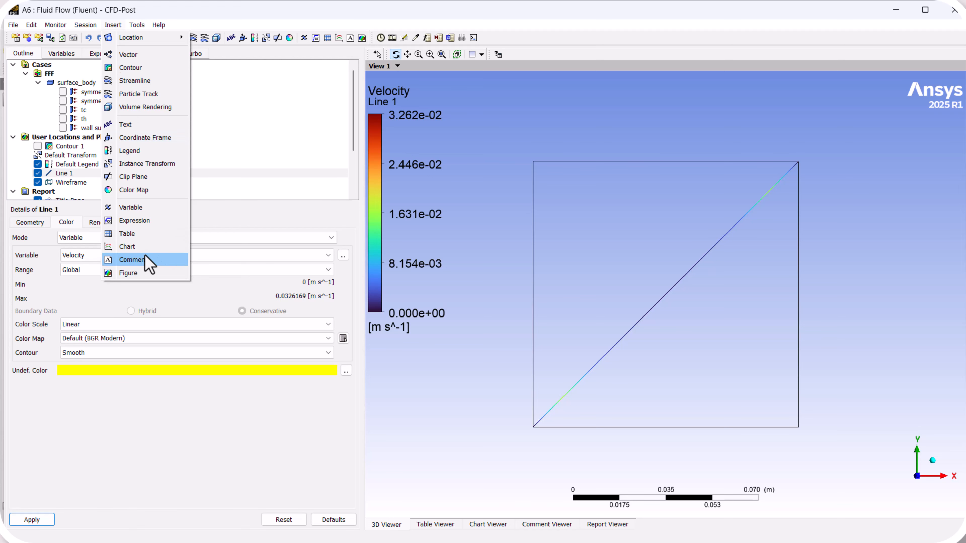
click(127, 247)
click(152, 297)
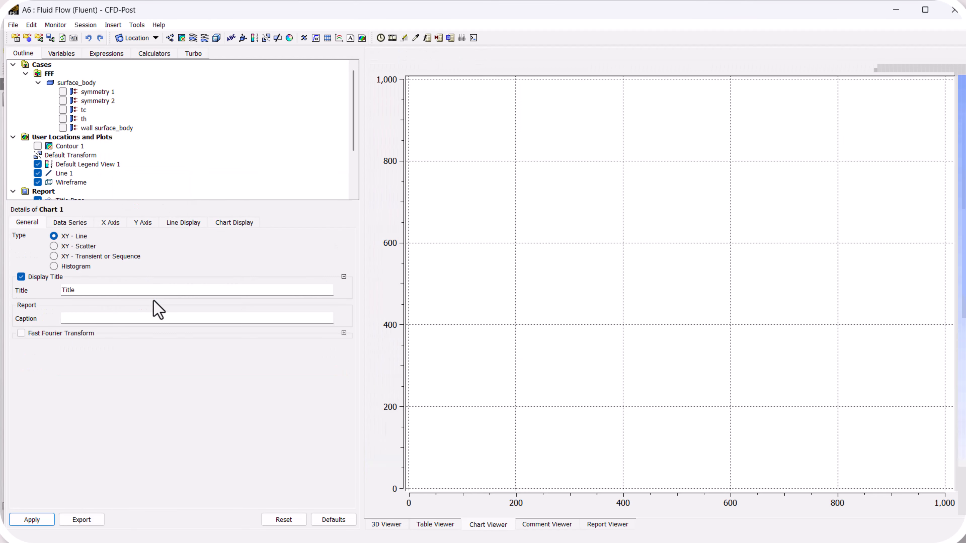
click(71, 221)
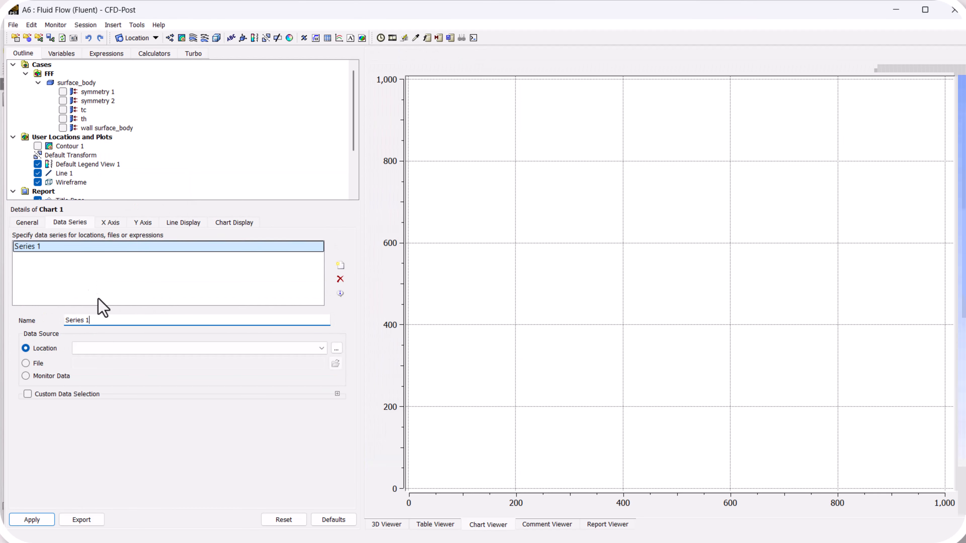
click(207, 348)
click(151, 359)
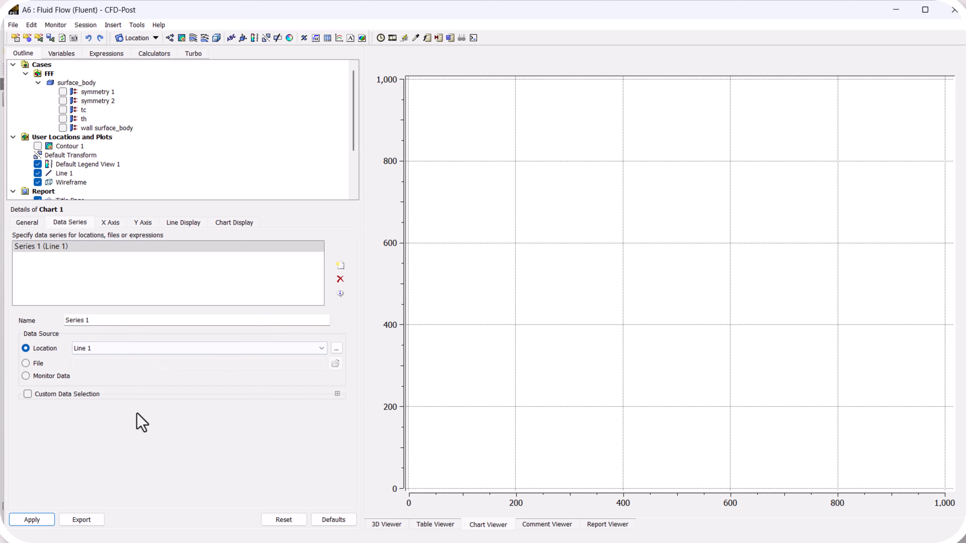
Keep Chart Count as the chart's X axis variable, set the Y axis variable to Velocity, and apply it.
click(110, 222)
click(96, 248)
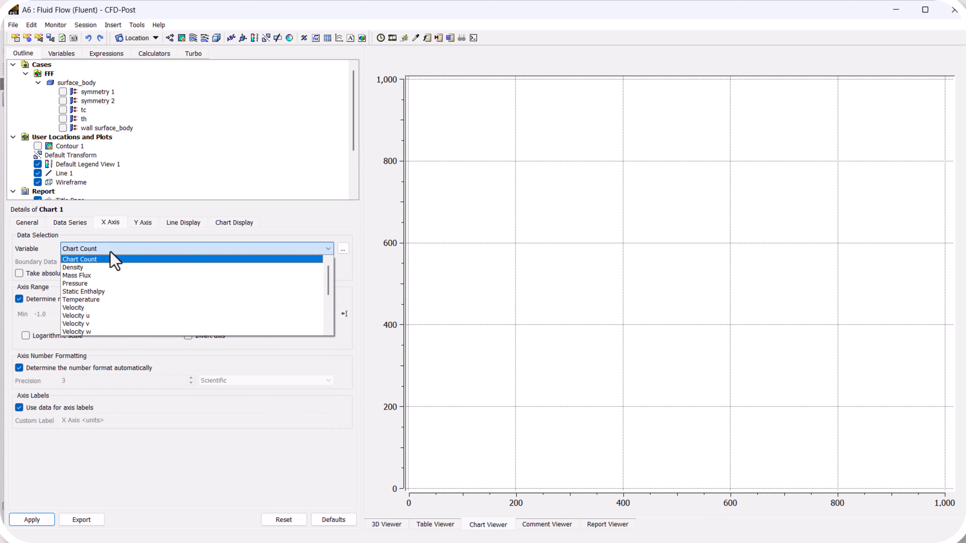
click(146, 228)
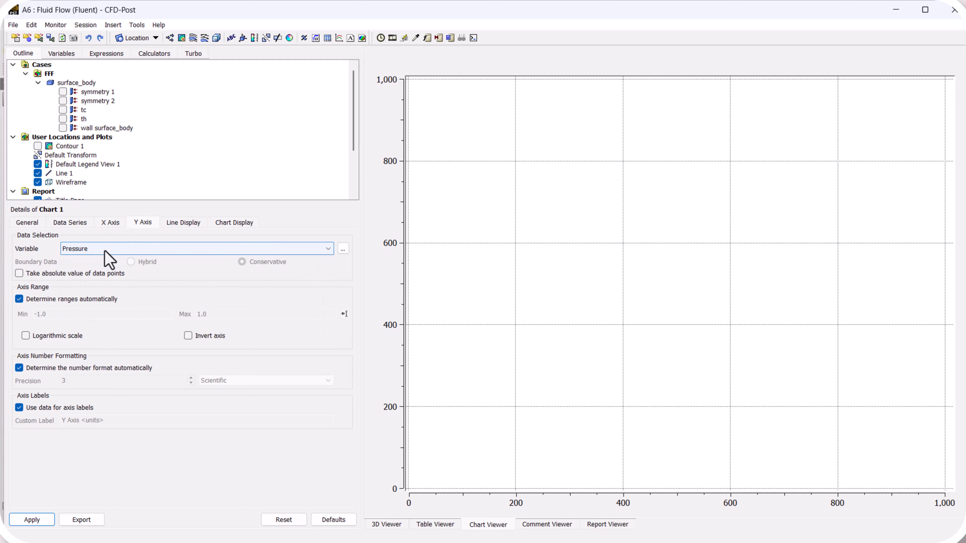
click(117, 255)
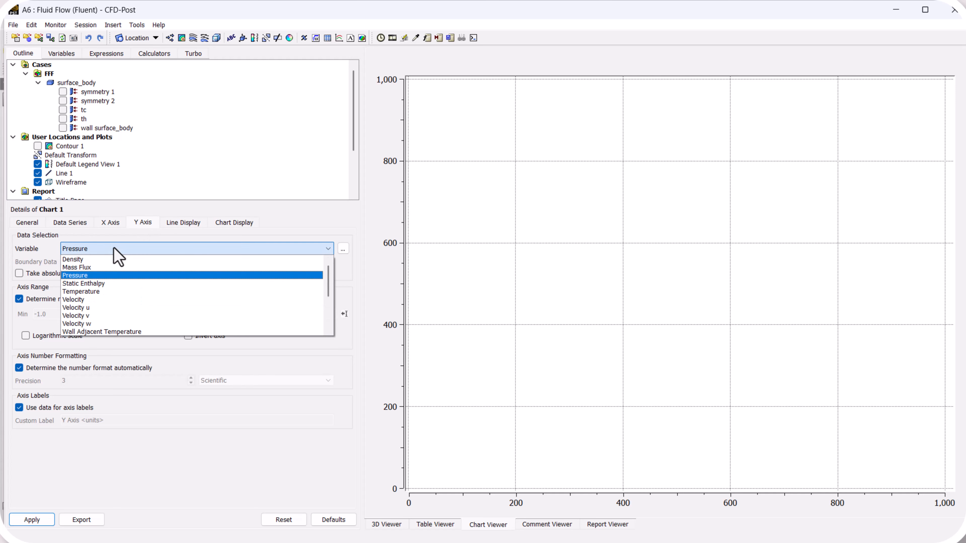
click(99, 300)
click(34, 518)
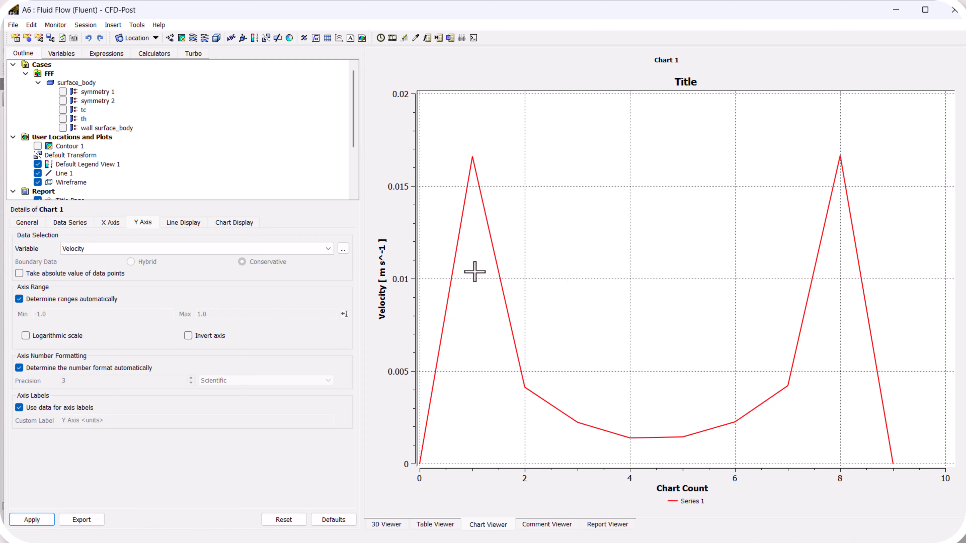
Change the chart's Y axis variable to Temperature and apply it.
click(185, 247)
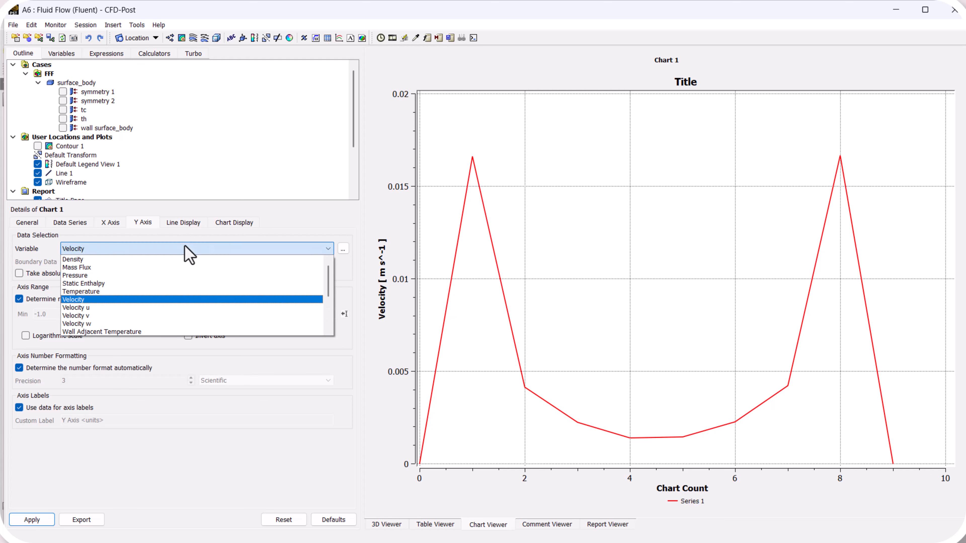
click(102, 296)
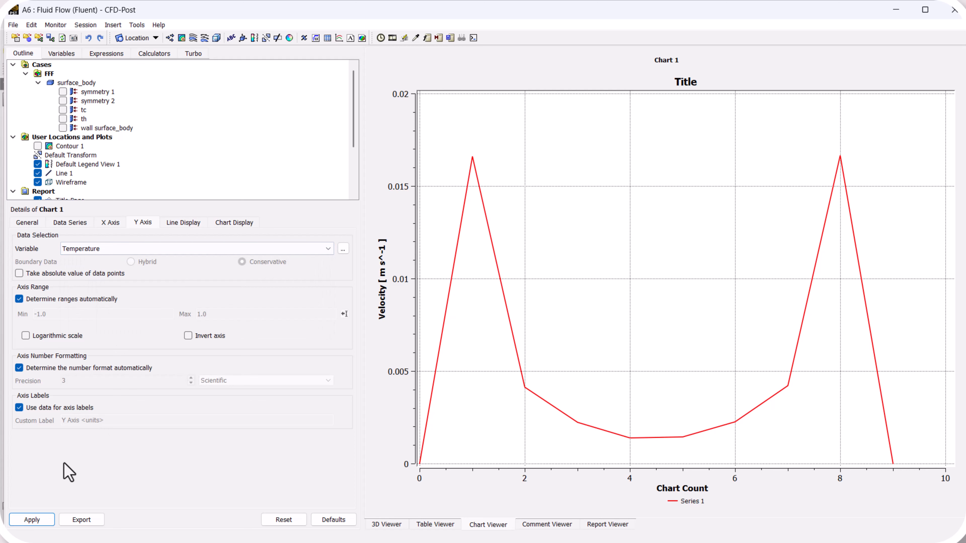
click(34, 521)
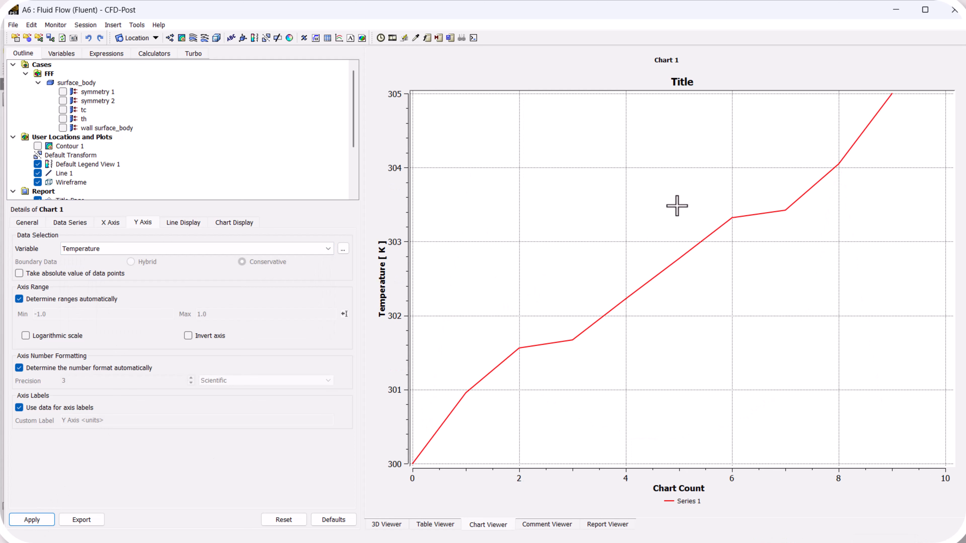
Set the number of samples on Line 1 to 100 and apply the change.
click(27, 223)
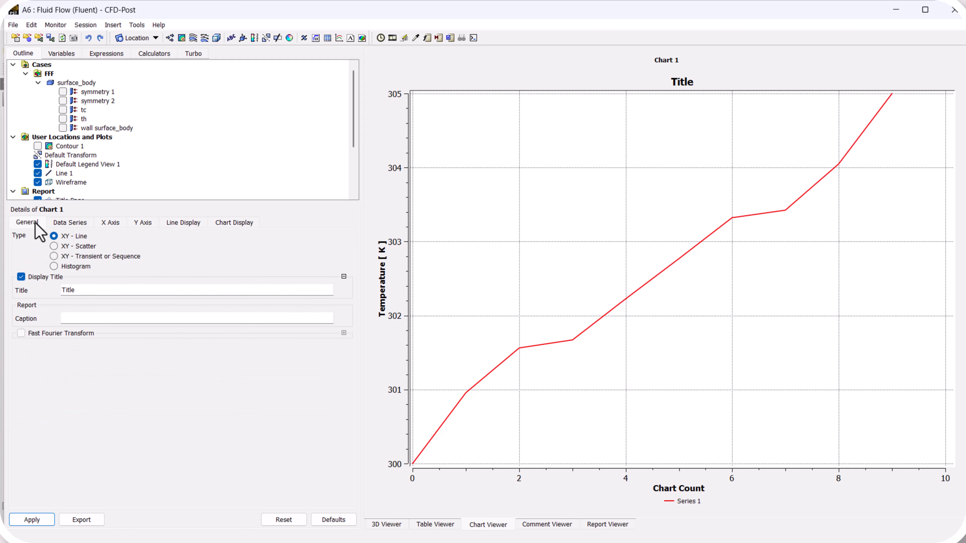
click(66, 173)
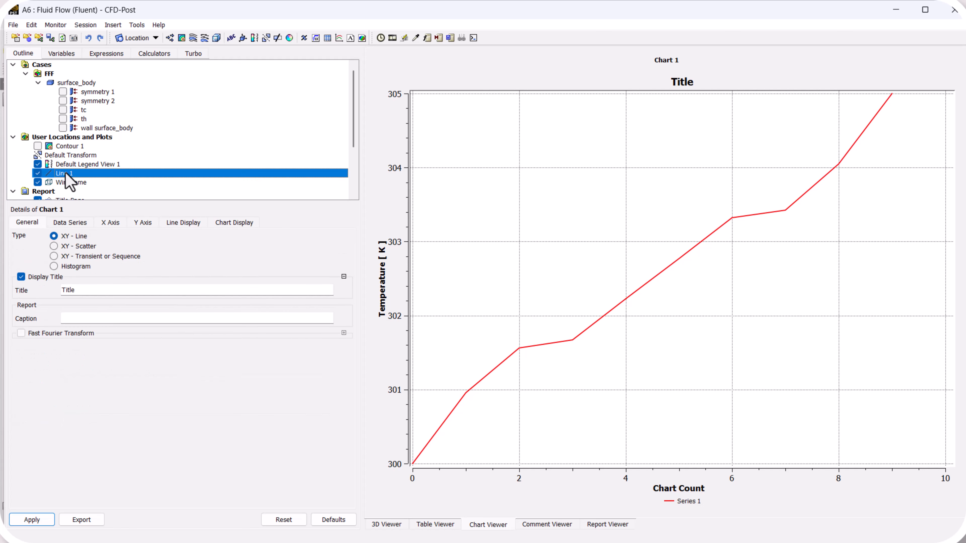
double_click(102, 332)
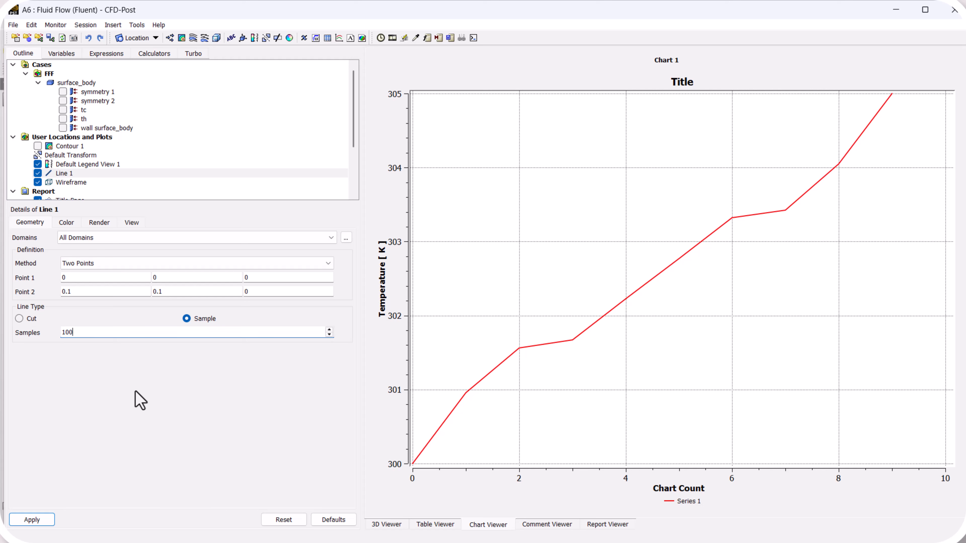
click(43, 522)
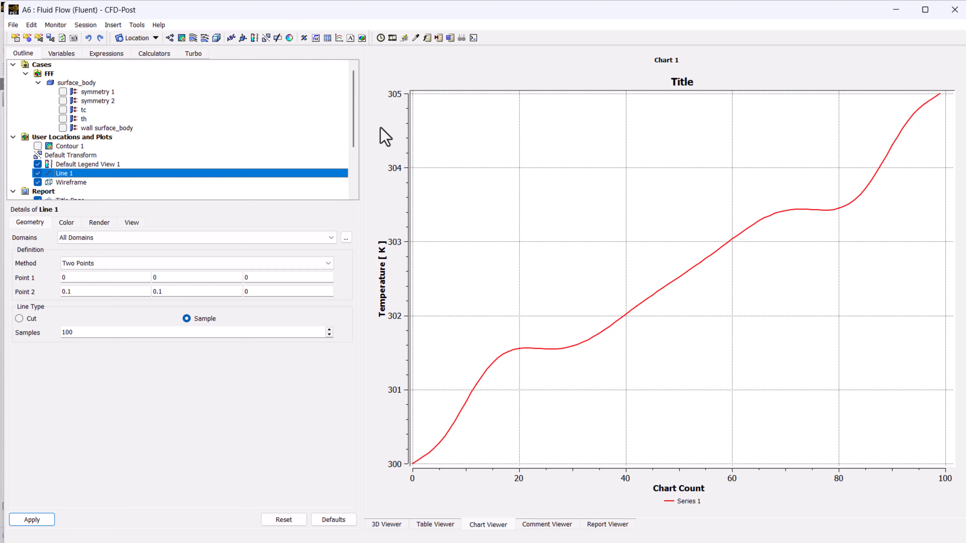
Reopen Chart 1 from the report, switch its Y axis variable to Velocity, and apply the change.
scroll(355, 179, down, 3)
click(65, 182)
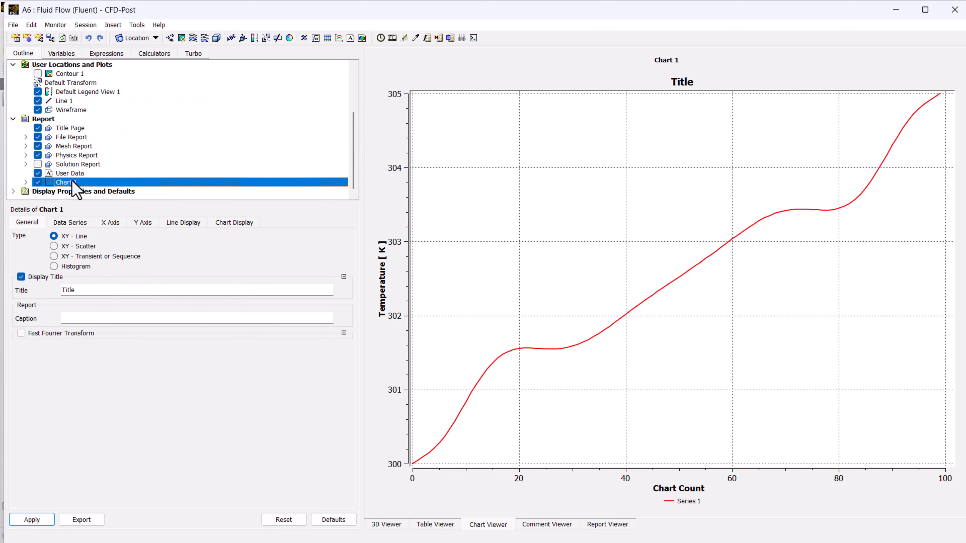
click(138, 223)
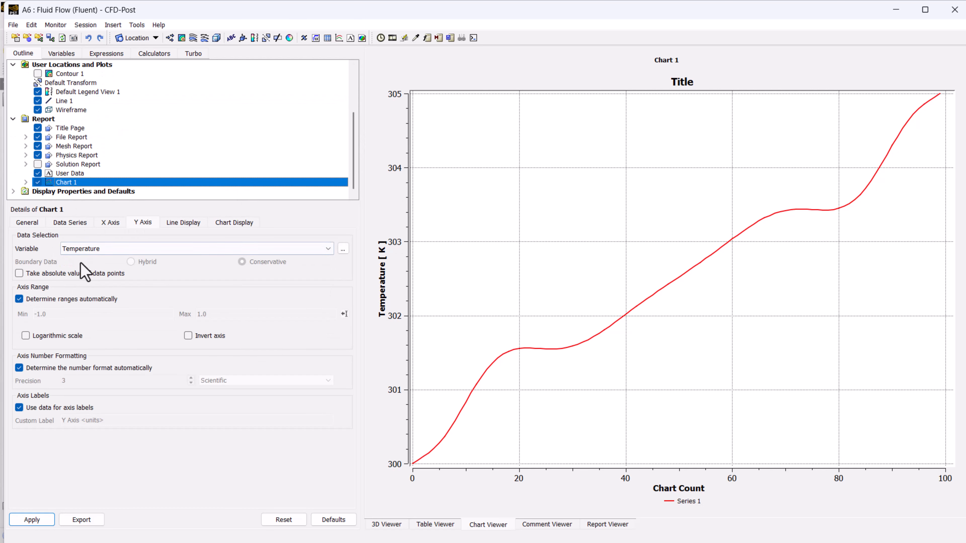
click(92, 250)
click(86, 301)
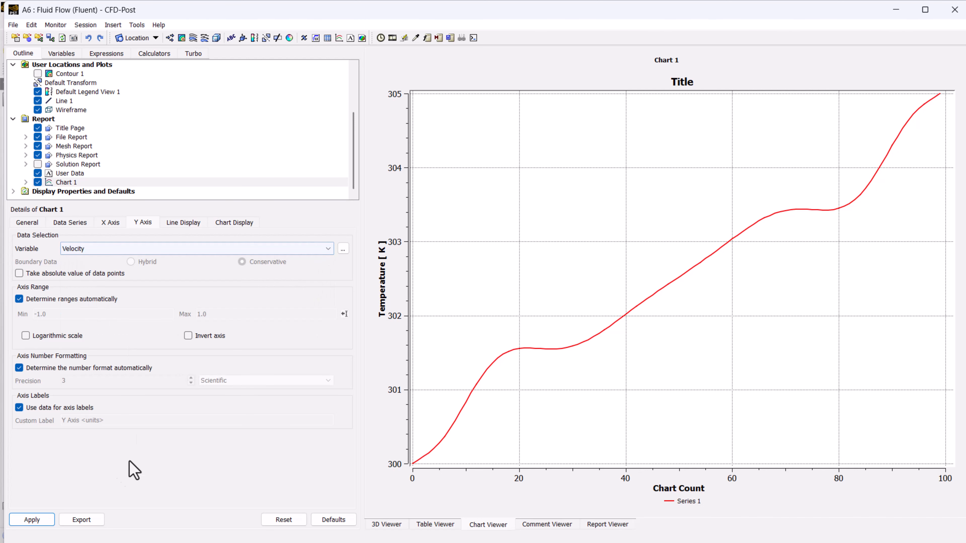
click(33, 520)
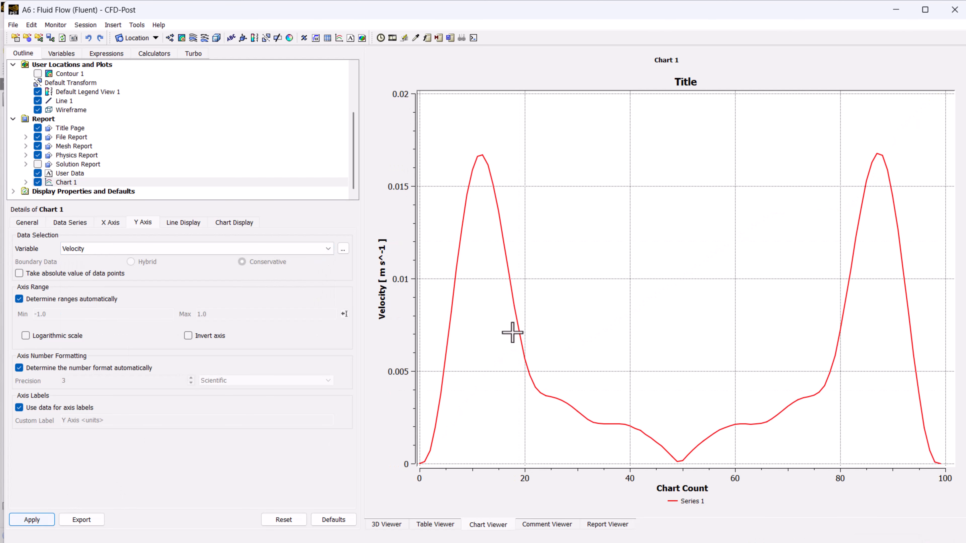